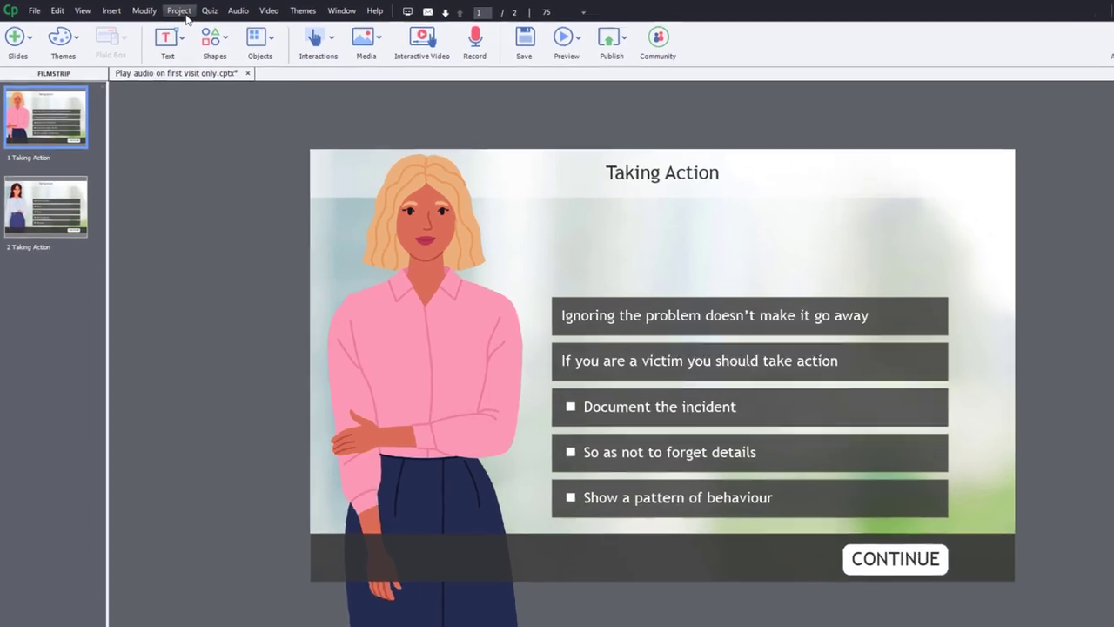
- Add user variables _s01_audio and _s02_audio, each with a starting value of 0
left_click(165, 12)
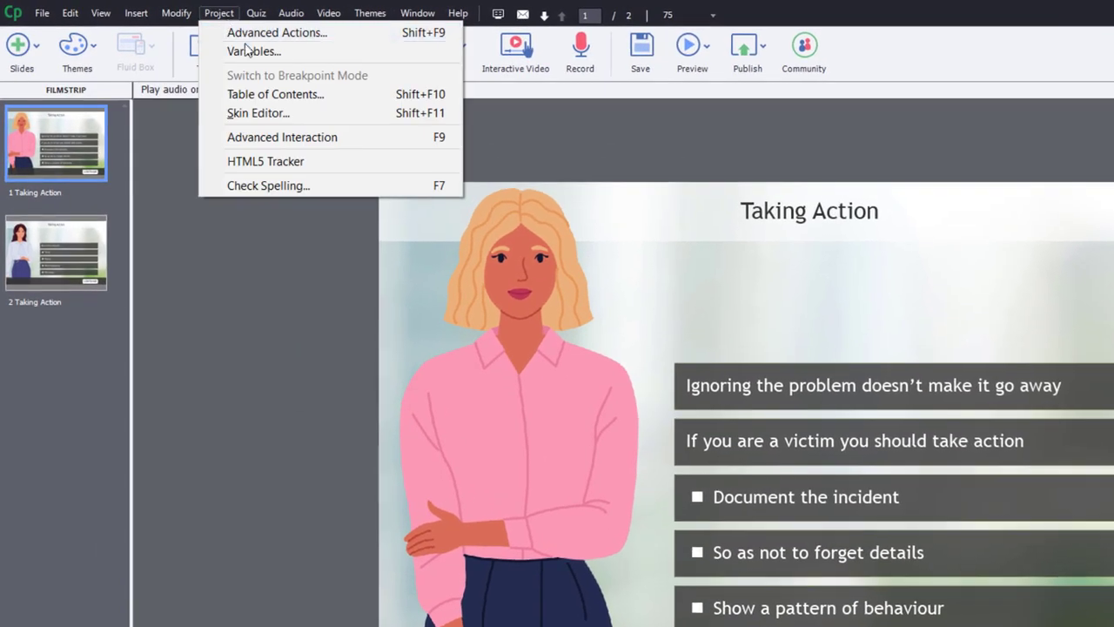
left_click(253, 52)
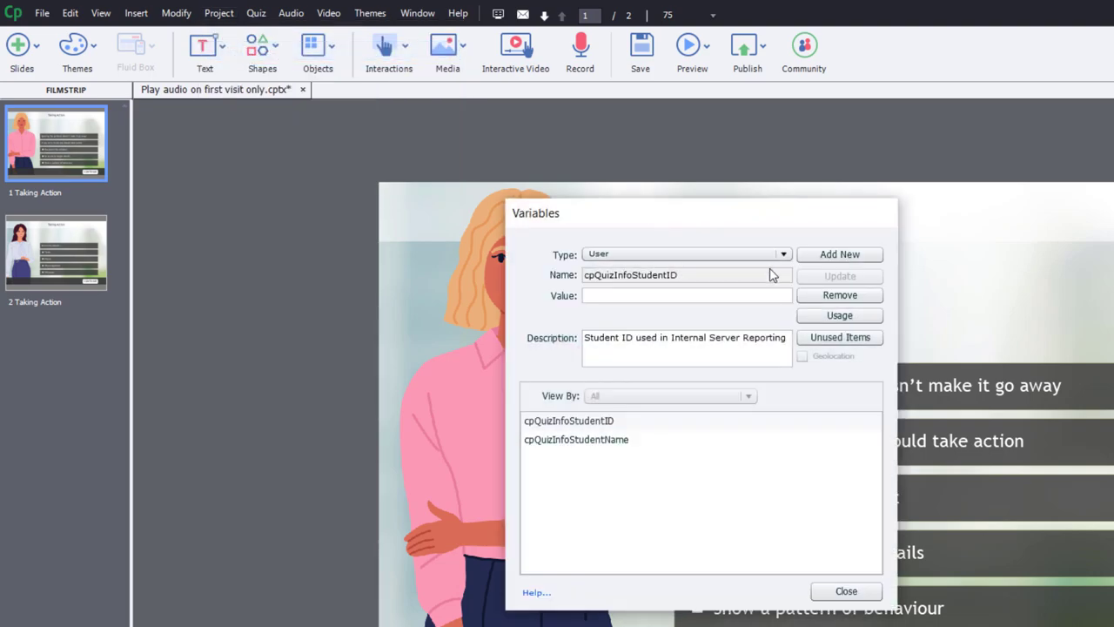
left_click(840, 254)
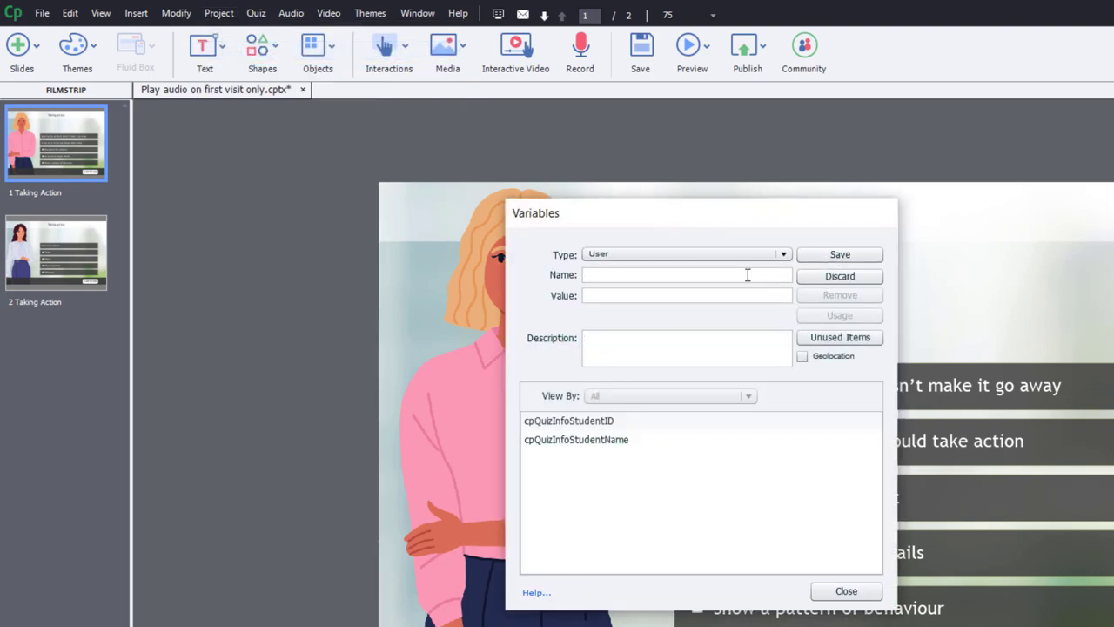
left_click(667, 275)
type("L")
type("s01")
type("_")
type("audio")
type("0")
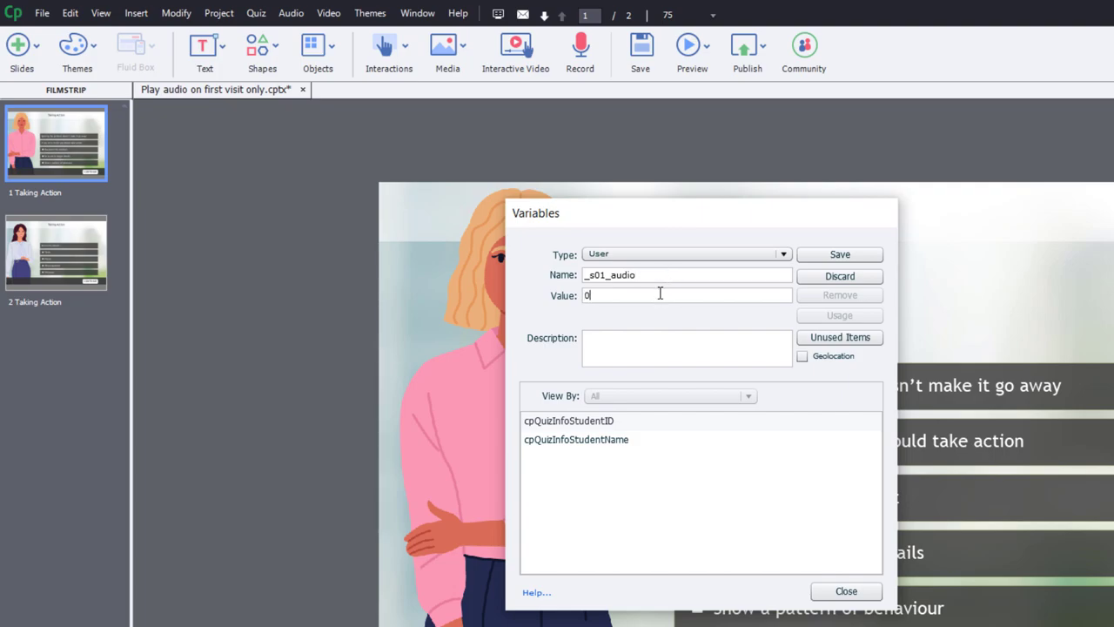
left_click(838, 258)
left_click(837, 257)
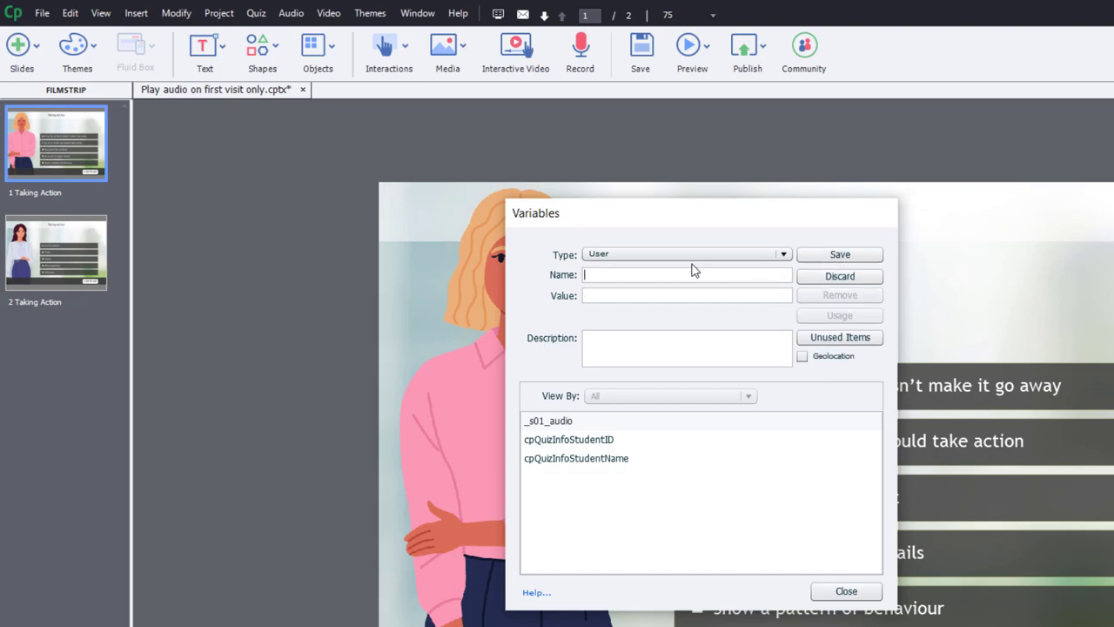
type("_s02_audio")
left_click(685, 297)
type("0")
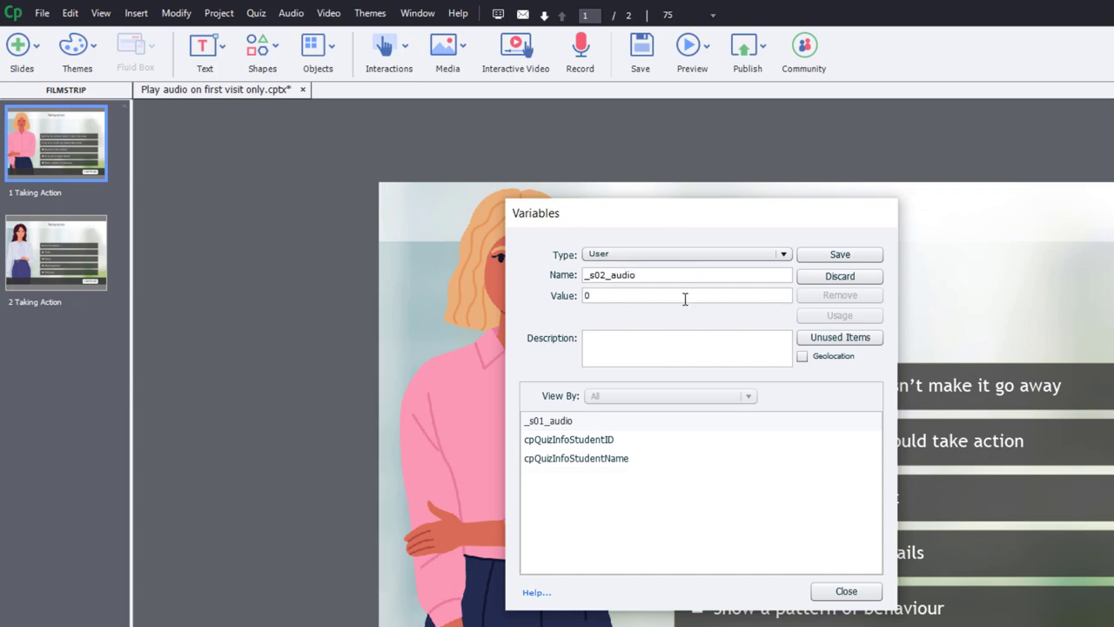
left_click(839, 254)
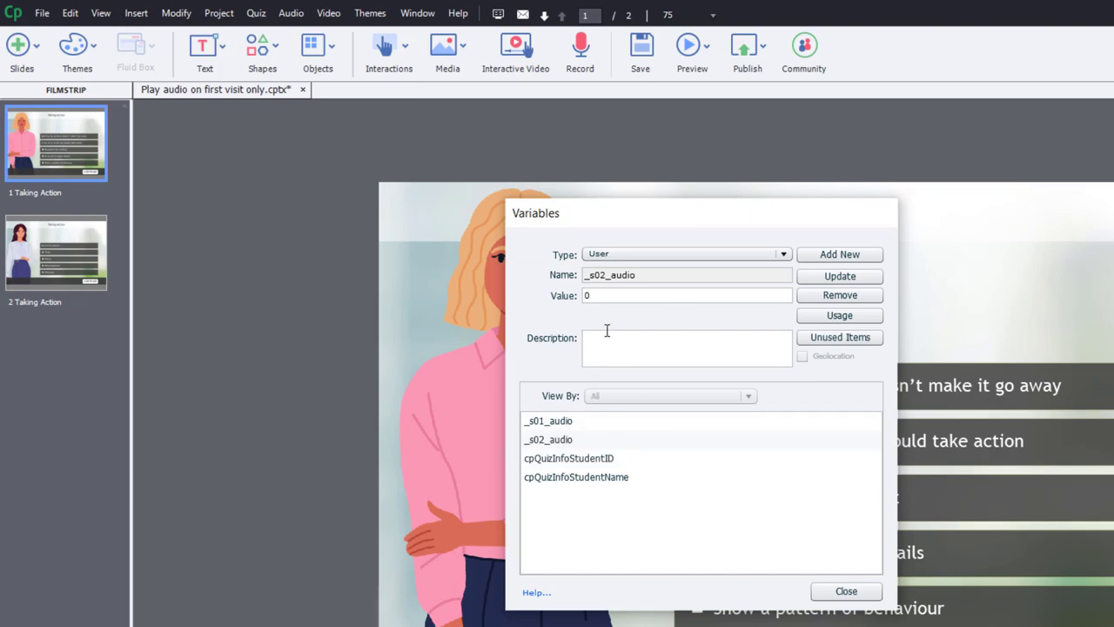
left_click(847, 592)
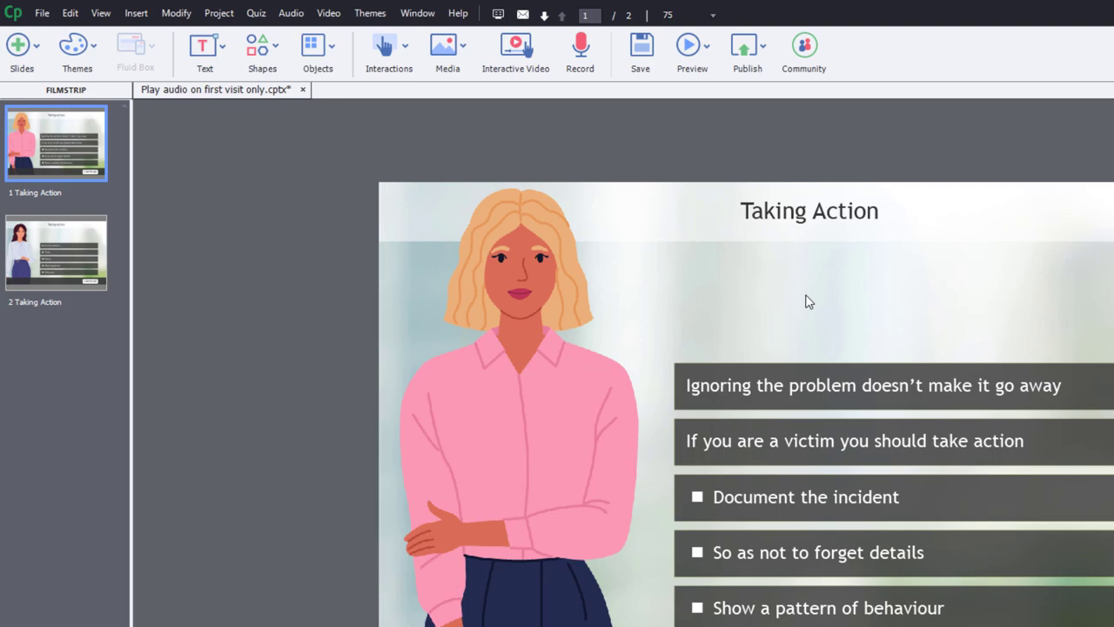
- Start a new advanced action named s01_audio
left_click(219, 13)
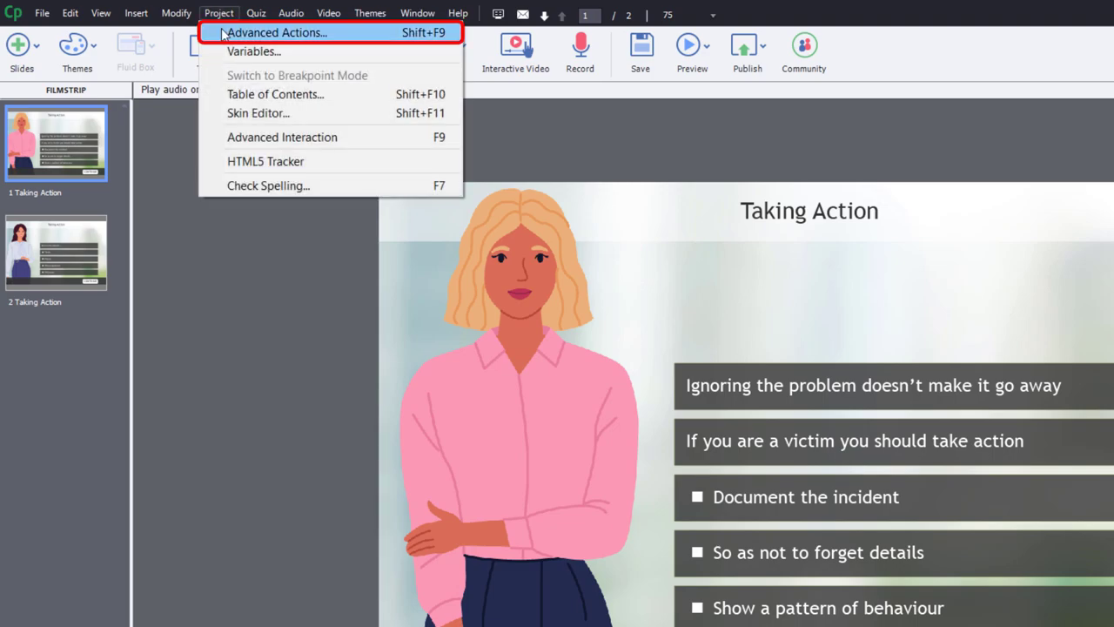
left_click(222, 32)
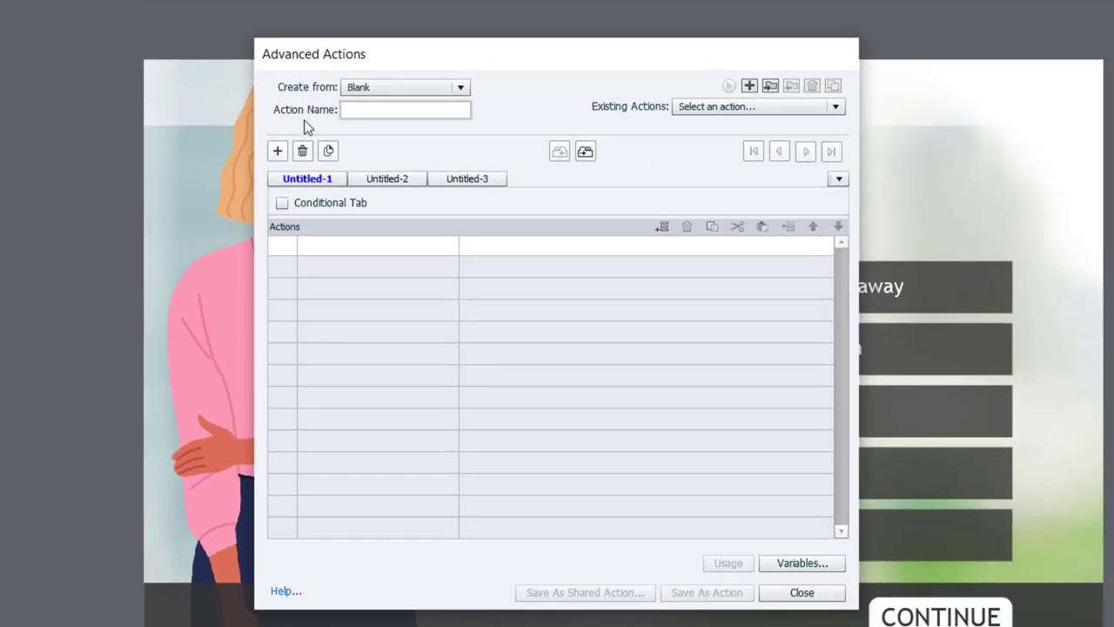
type("s012")
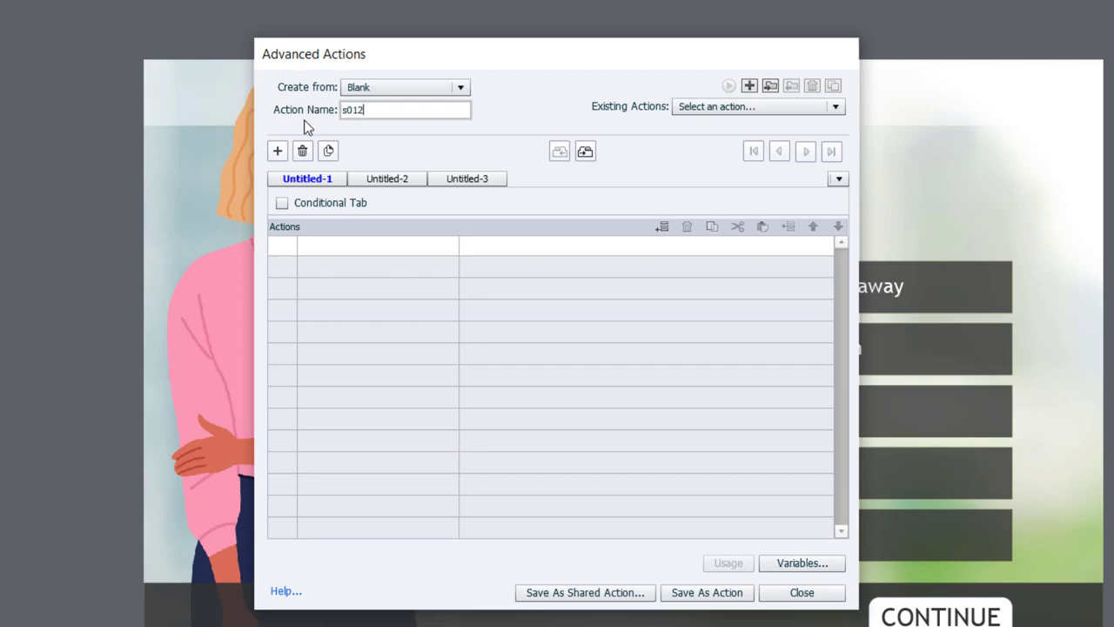
key("BackSpace")
type("_audio")
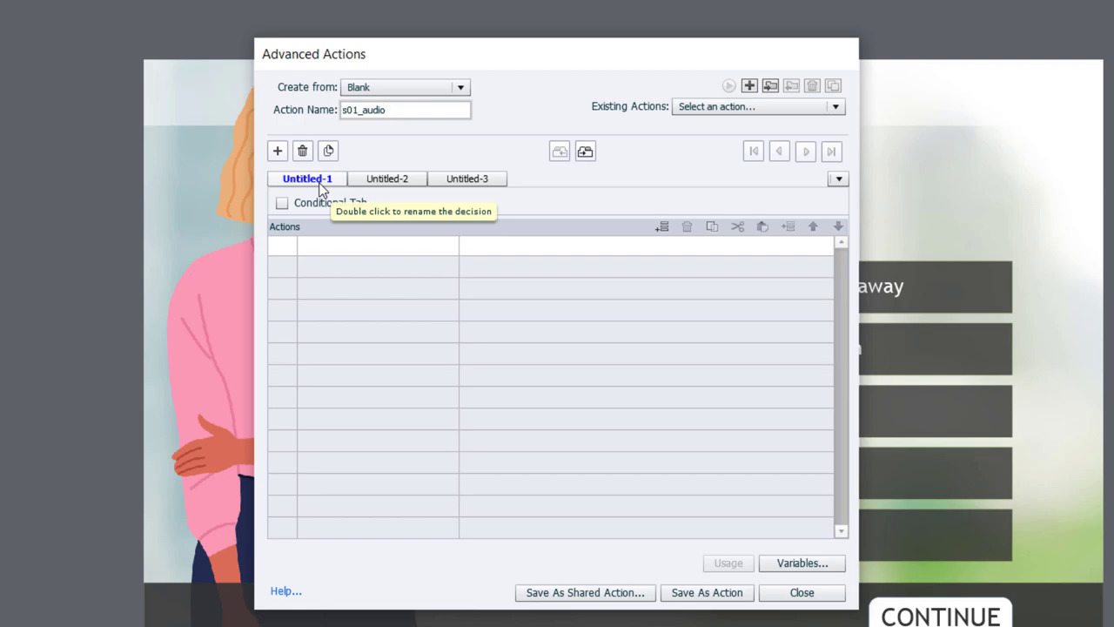
- Rename the first decision 'Increment Variable' and have it increment _s01_audio by 1
double_click(320, 182)
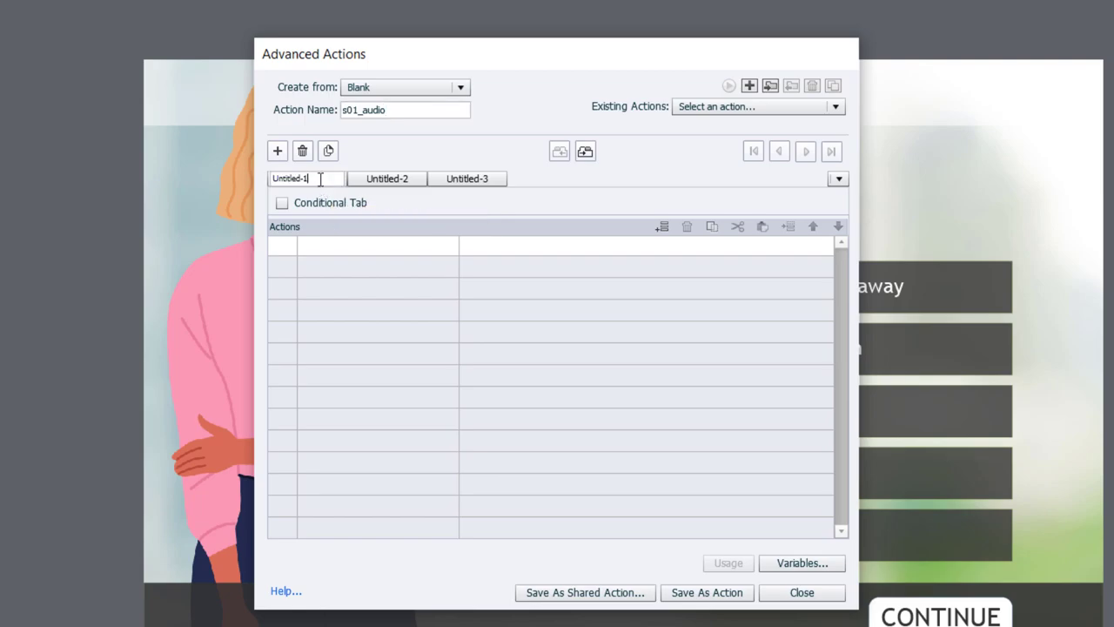
type("Increment Variable")
left_click(327, 250)
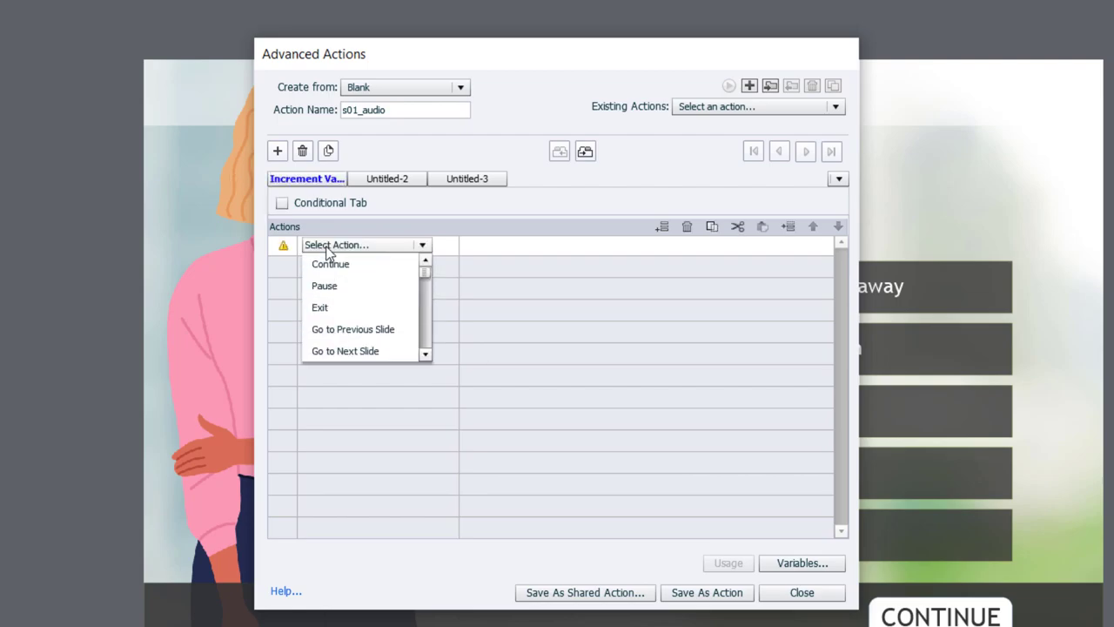
type("i")
left_click(336, 264)
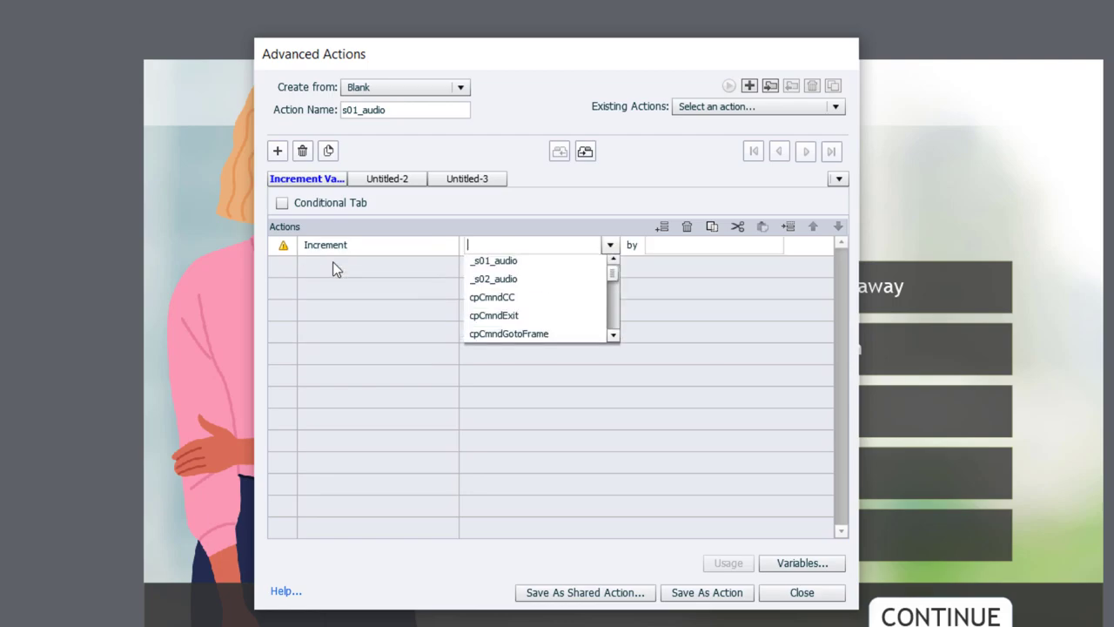
left_click(494, 266)
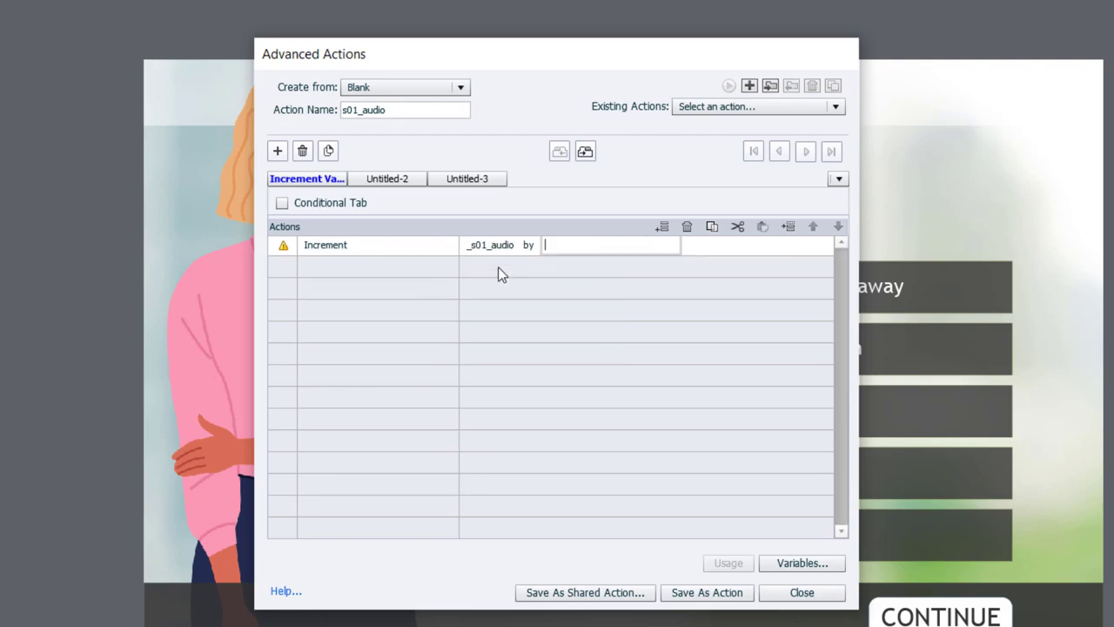
type("1")
key("Return")
- Rename the second decision 'AudioCheck' and make it conditional
left_click(387, 180)
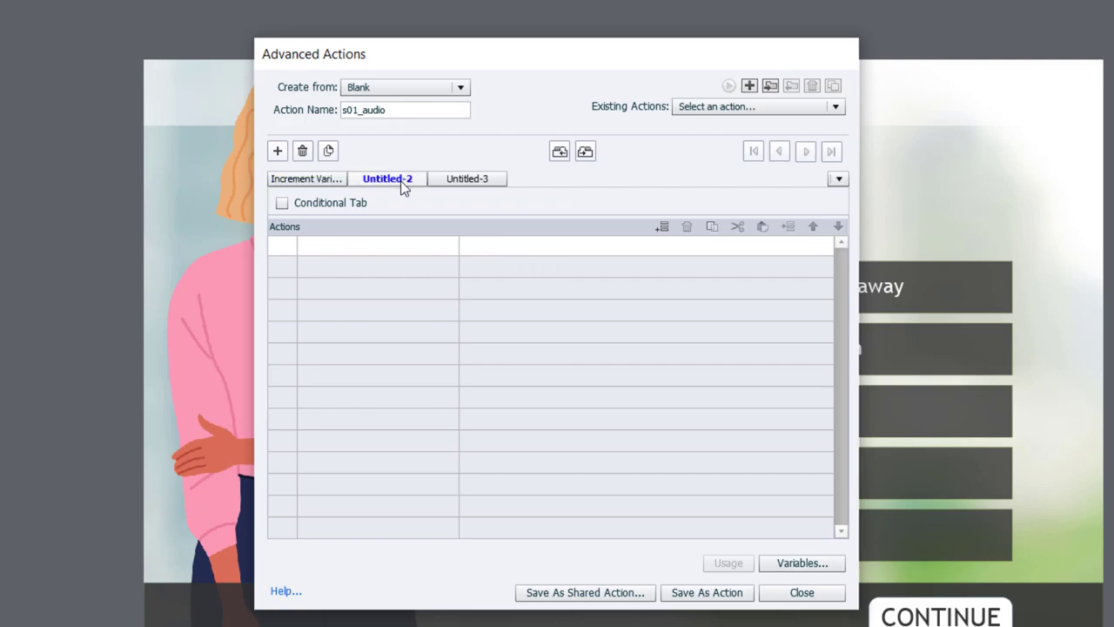
double_click(406, 180)
type("AudioCheck")
left_click(281, 205)
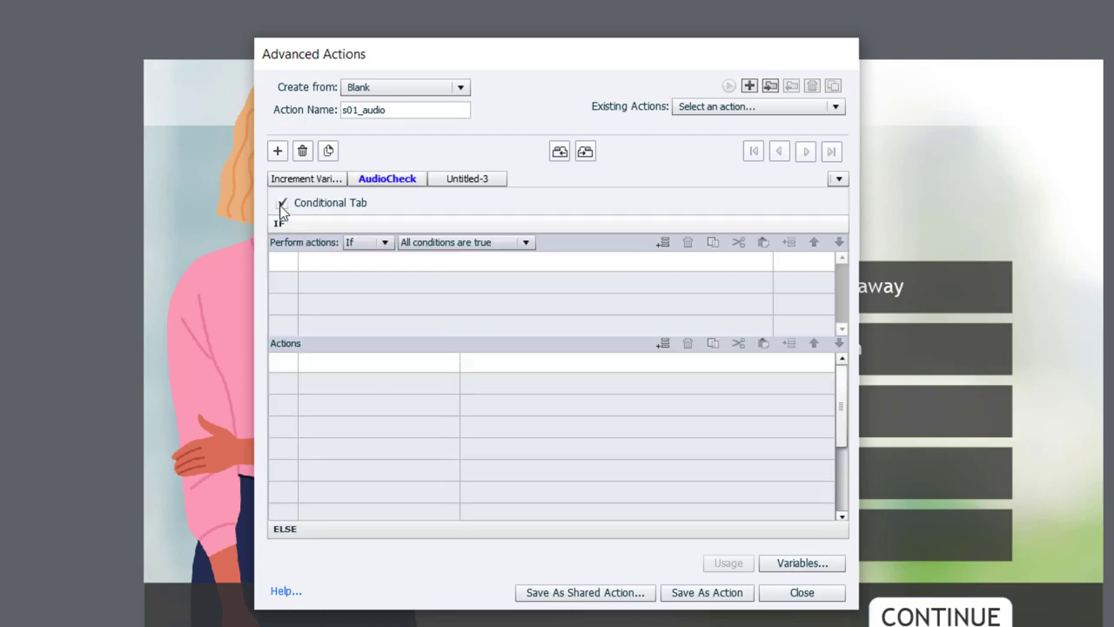
- Set the AudioCheck condition to _s01_audio is less than the literal 2
left_click(329, 266)
left_click(326, 262)
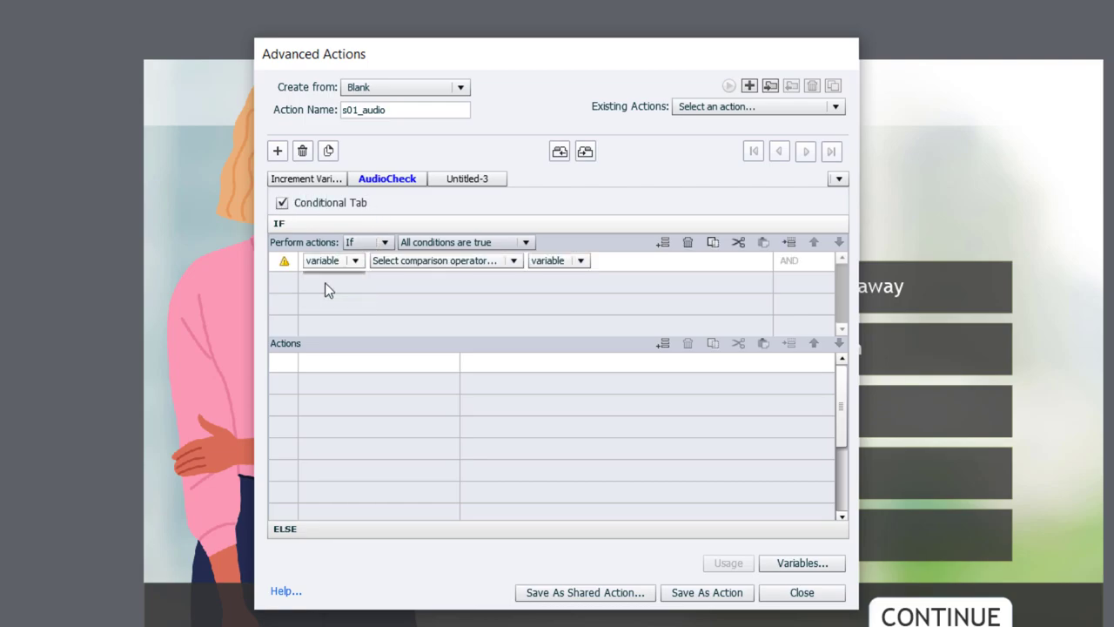
left_click(350, 303)
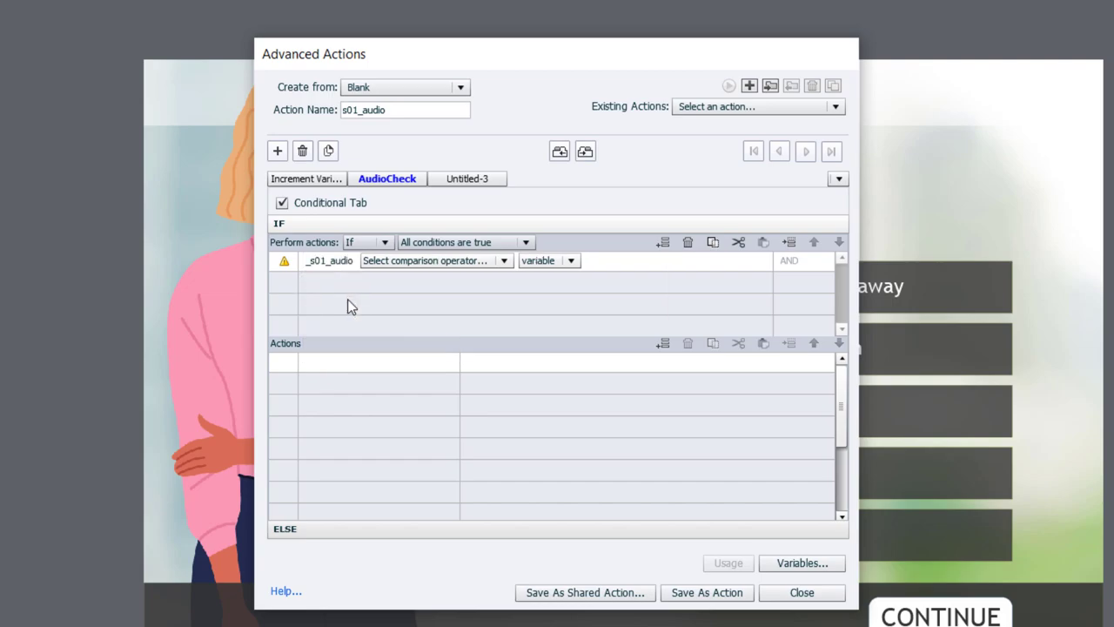
left_click(460, 263)
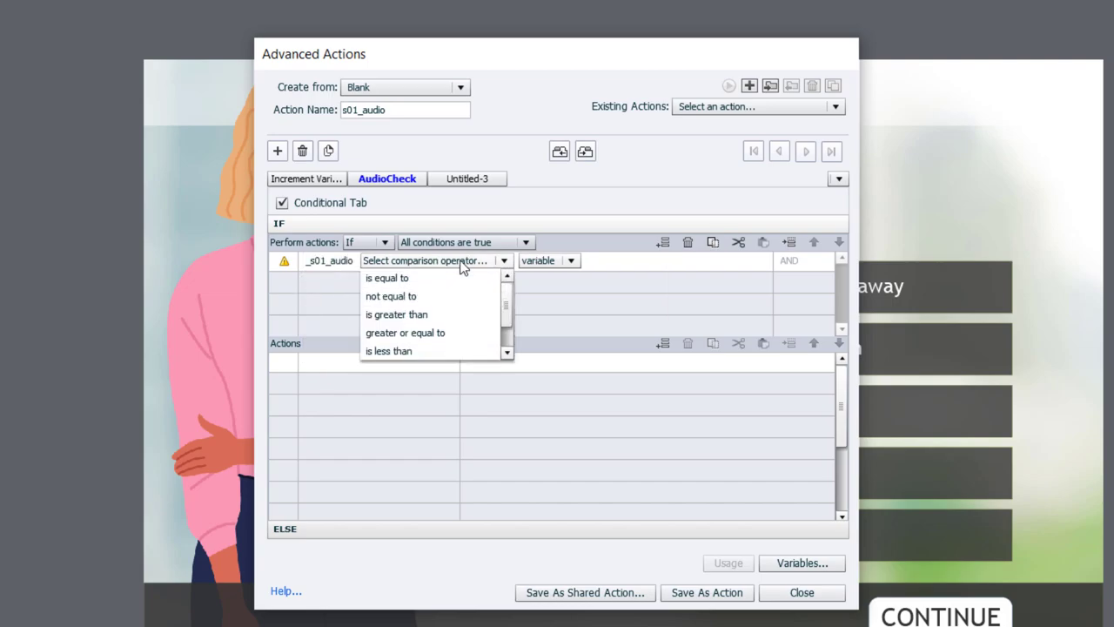
left_click(450, 352)
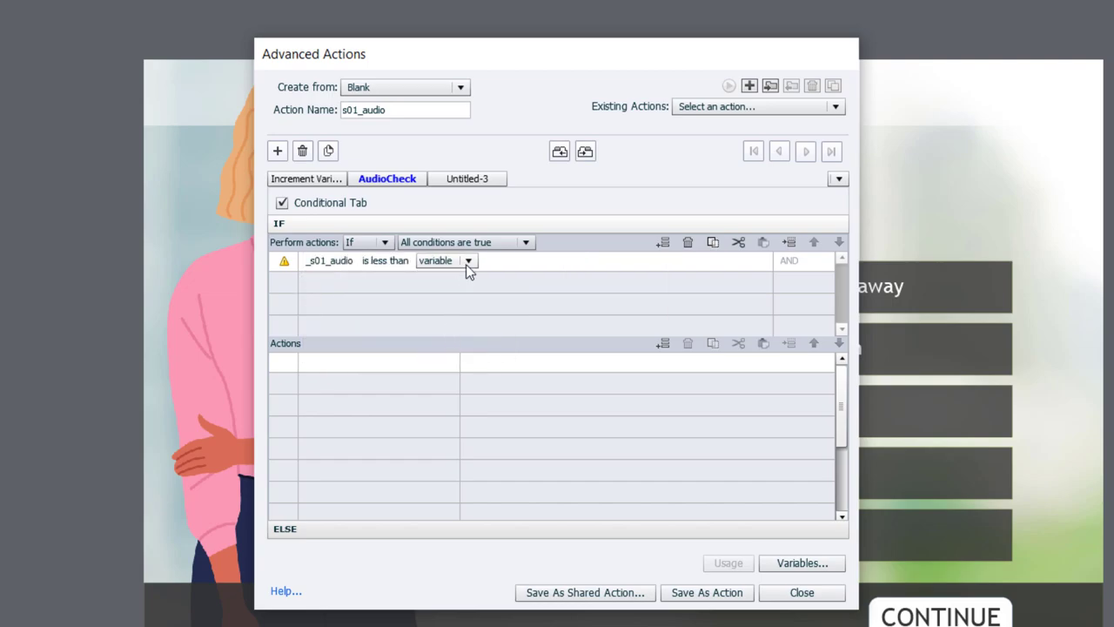
left_click(468, 261)
left_click(461, 296)
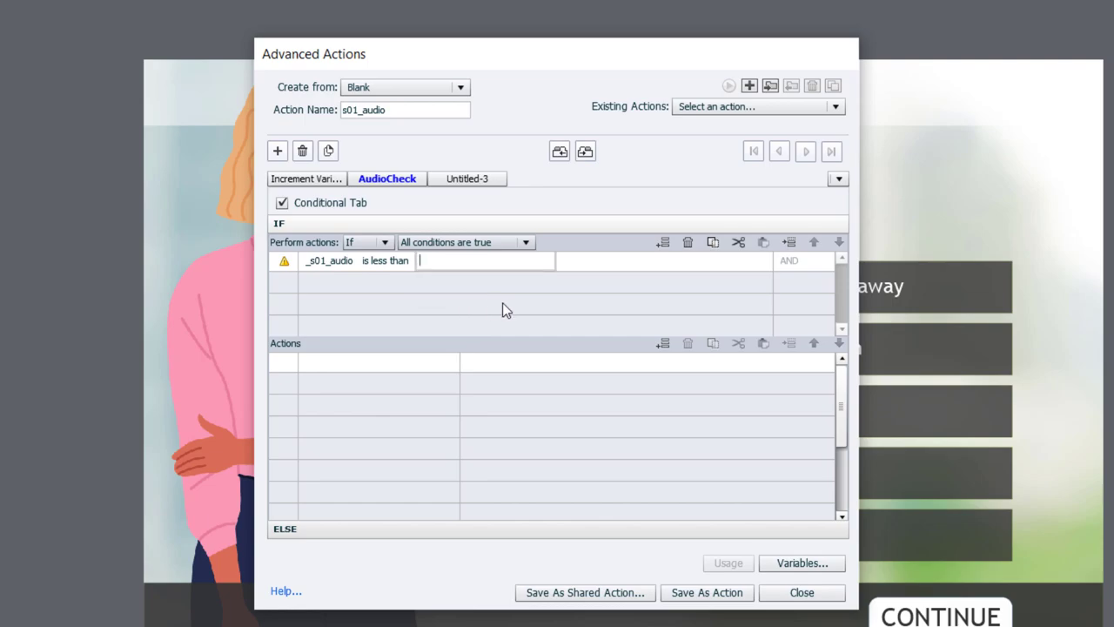
type("2")
key("Return")
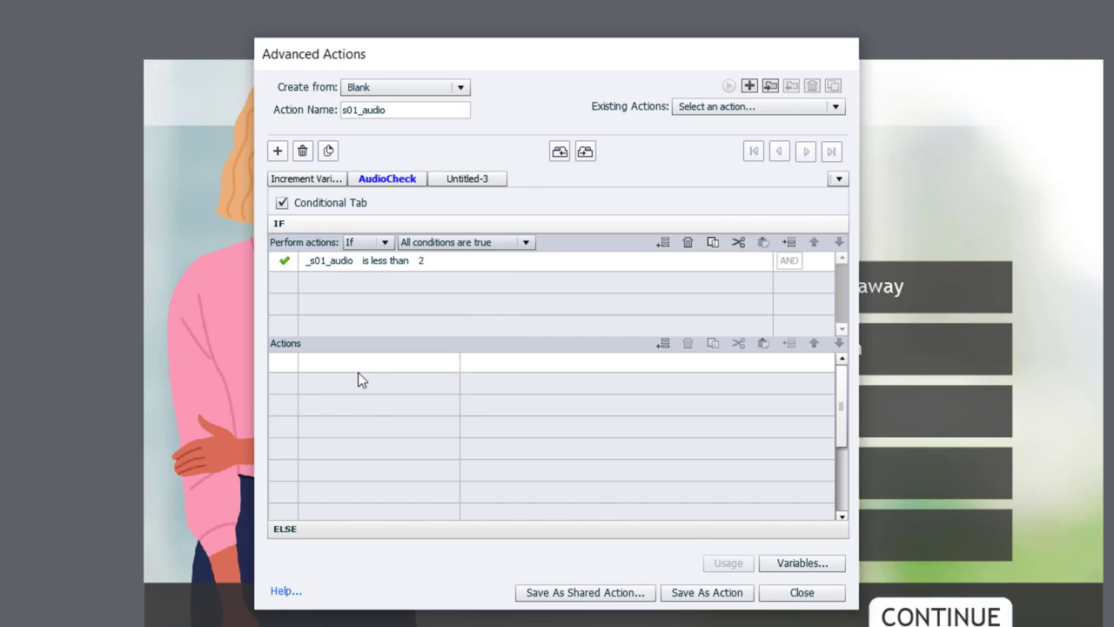
- Add a Play Audio action under the condition
left_click(316, 363)
left_click(317, 364)
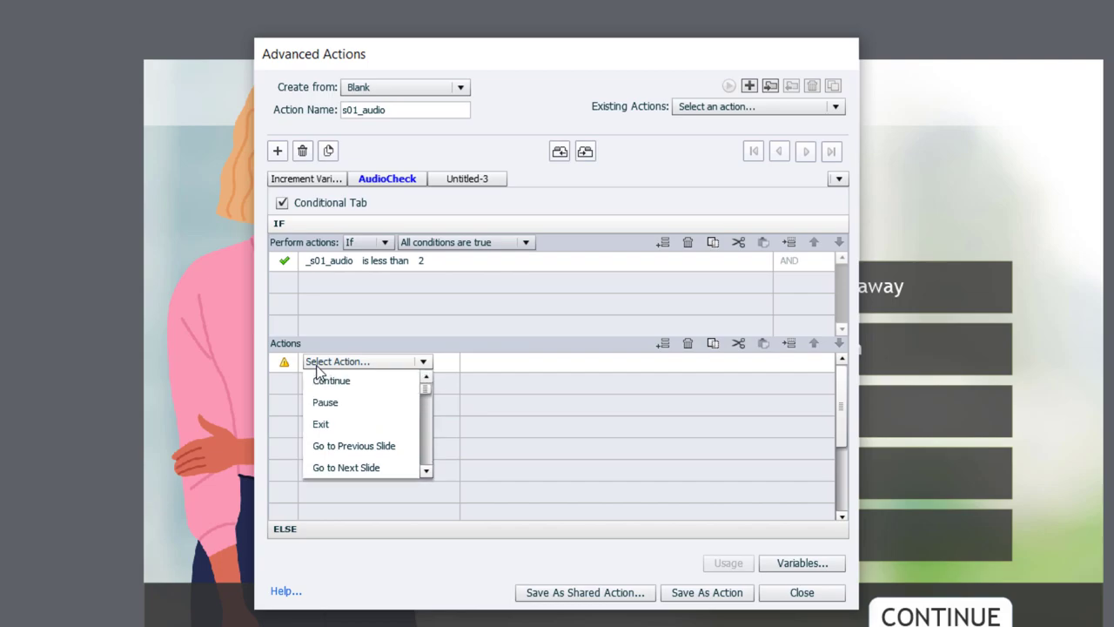
key("Down")
key("p")
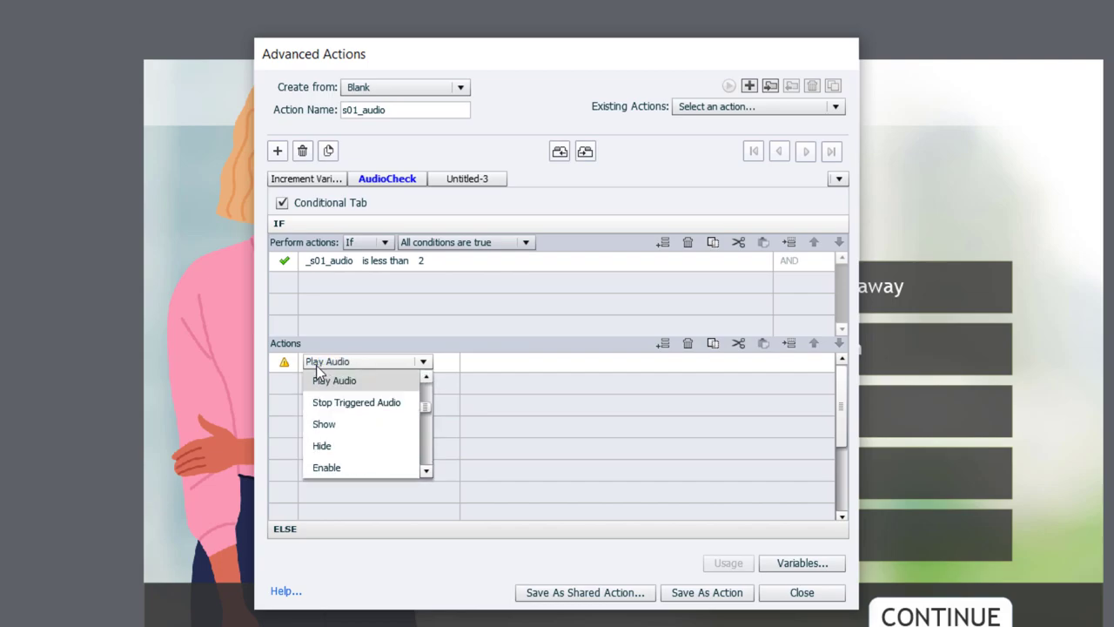
key("Return")
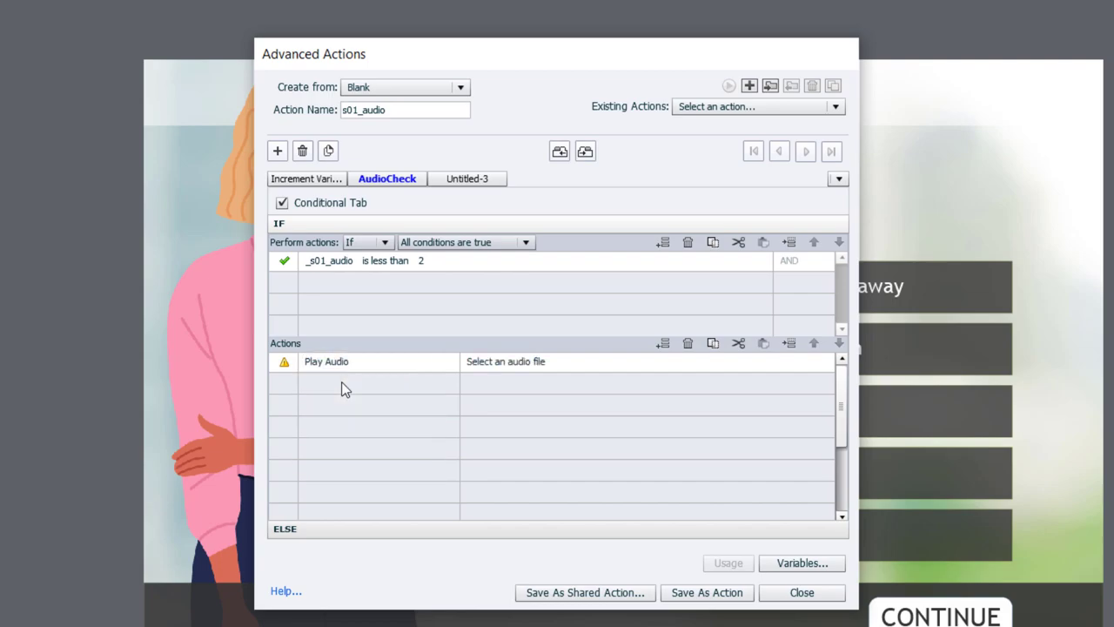
- Choose S01Audio.wav from the Desktop as the audio the condition plays
left_click(524, 366)
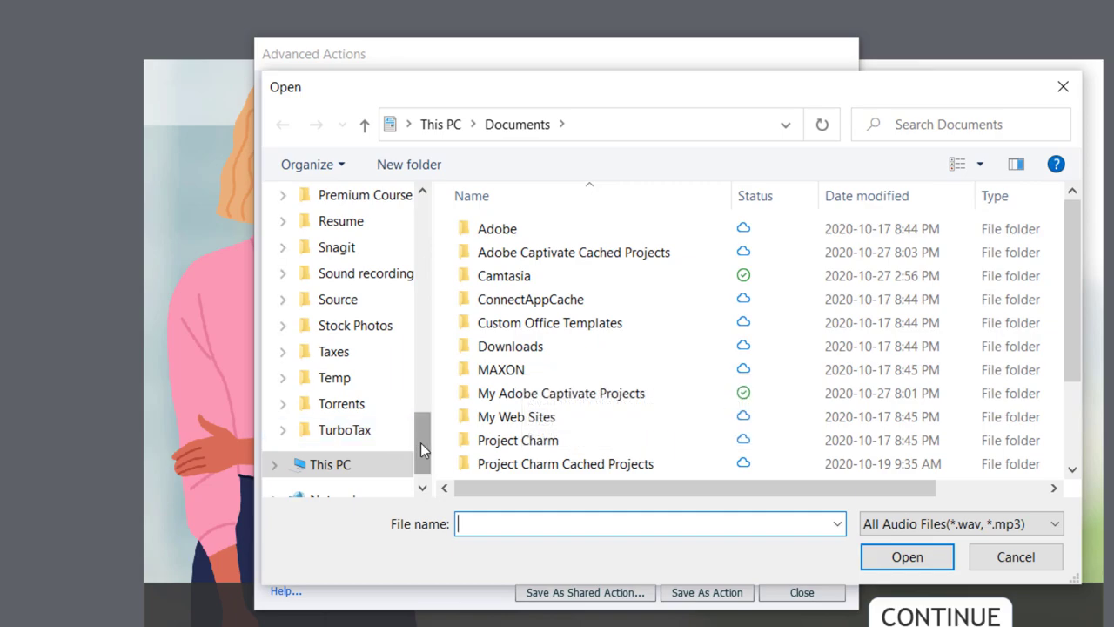
left_click_drag(421, 442, 421, 228)
left_click(363, 247)
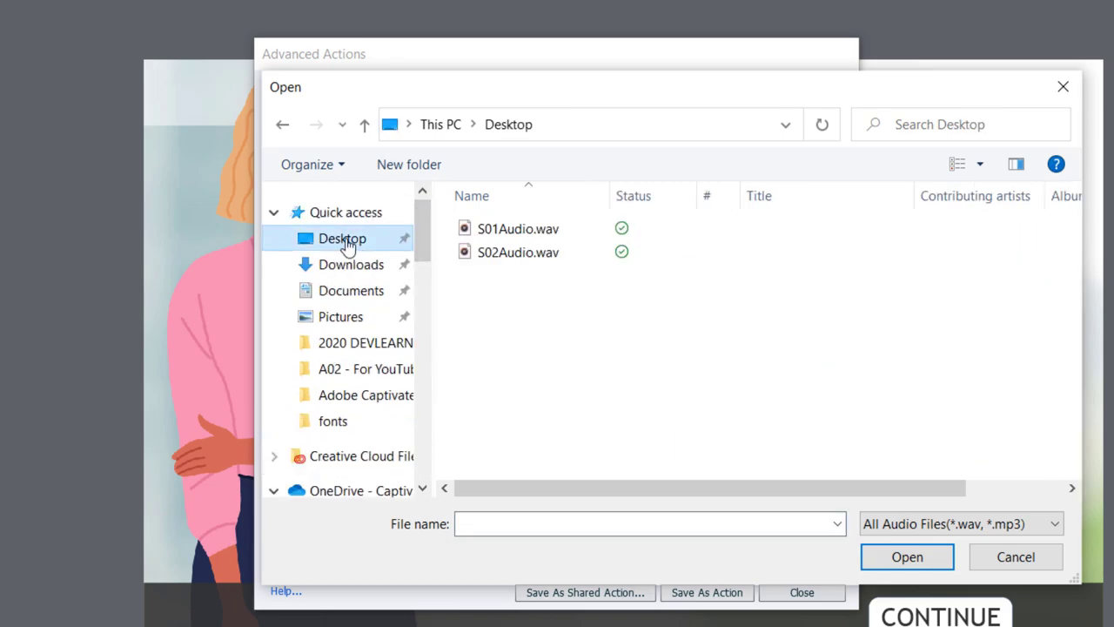
left_click(523, 229)
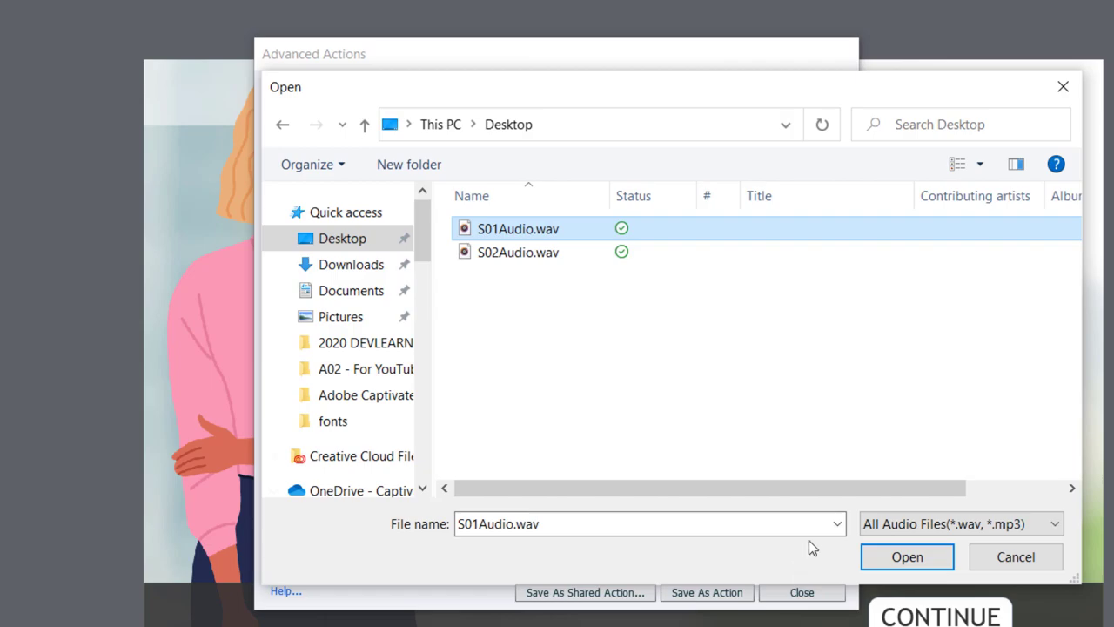
left_click(925, 562)
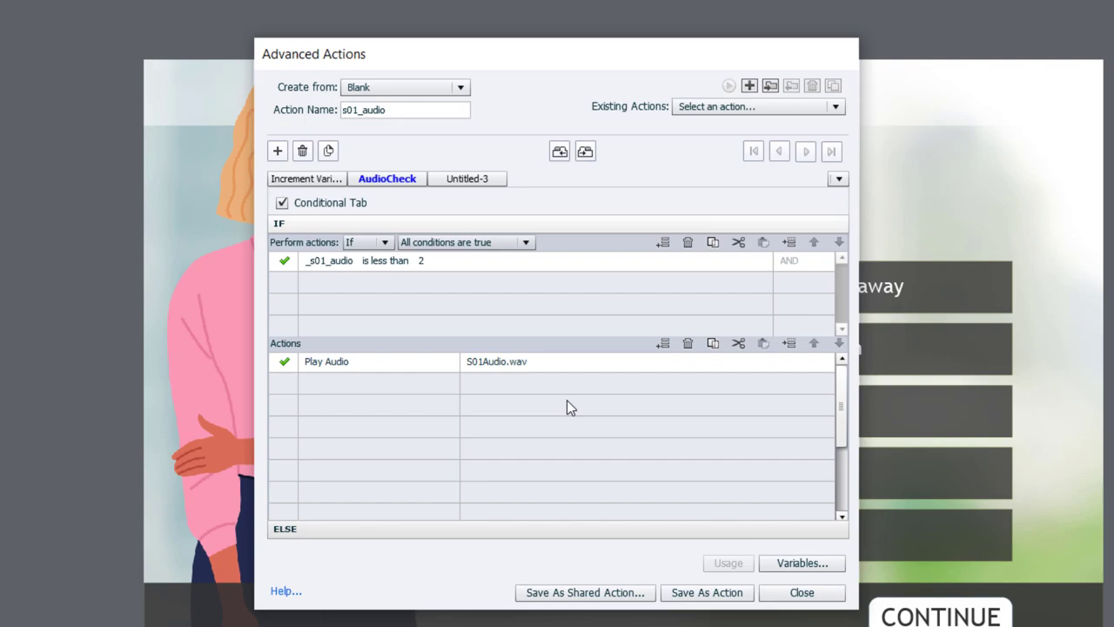
- Save the action as s01_audio and close the advanced actions editor
left_click(707, 593)
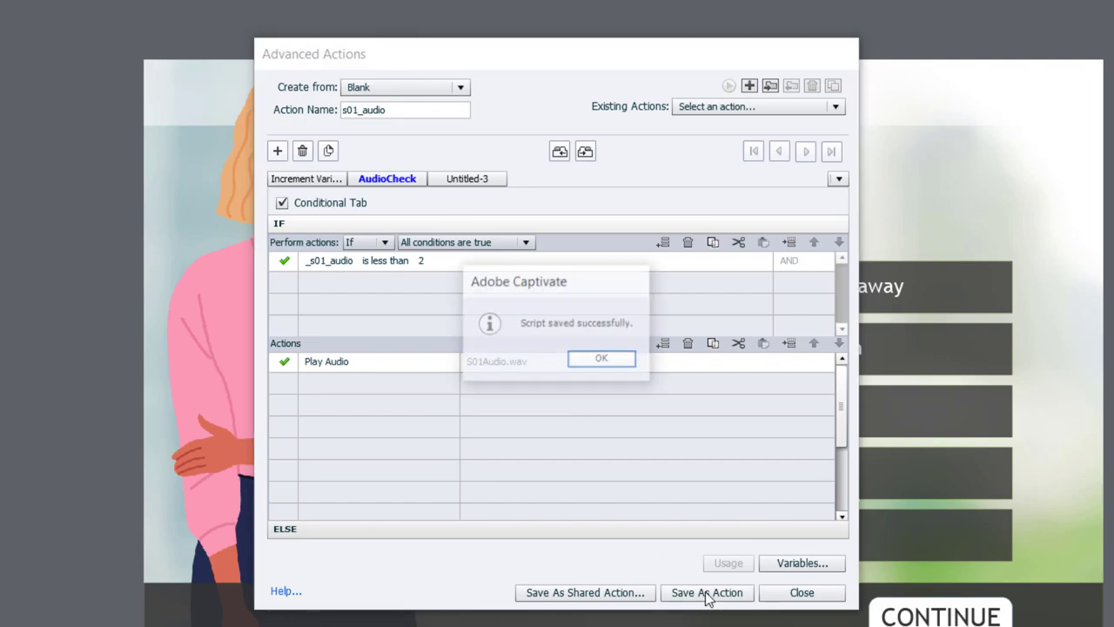
left_click(603, 359)
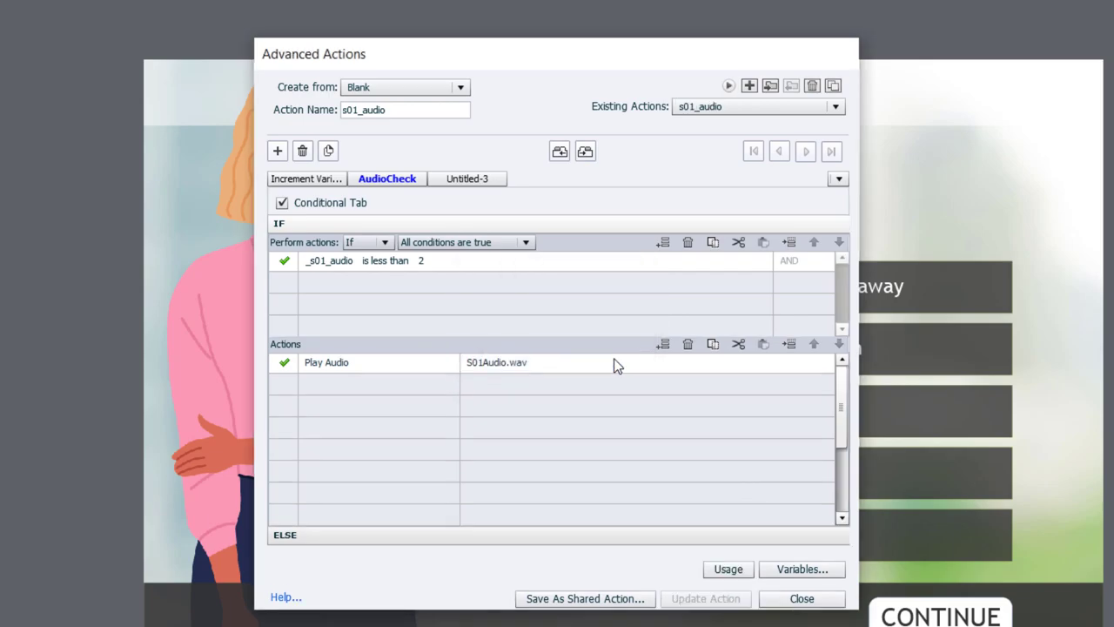
left_click(802, 599)
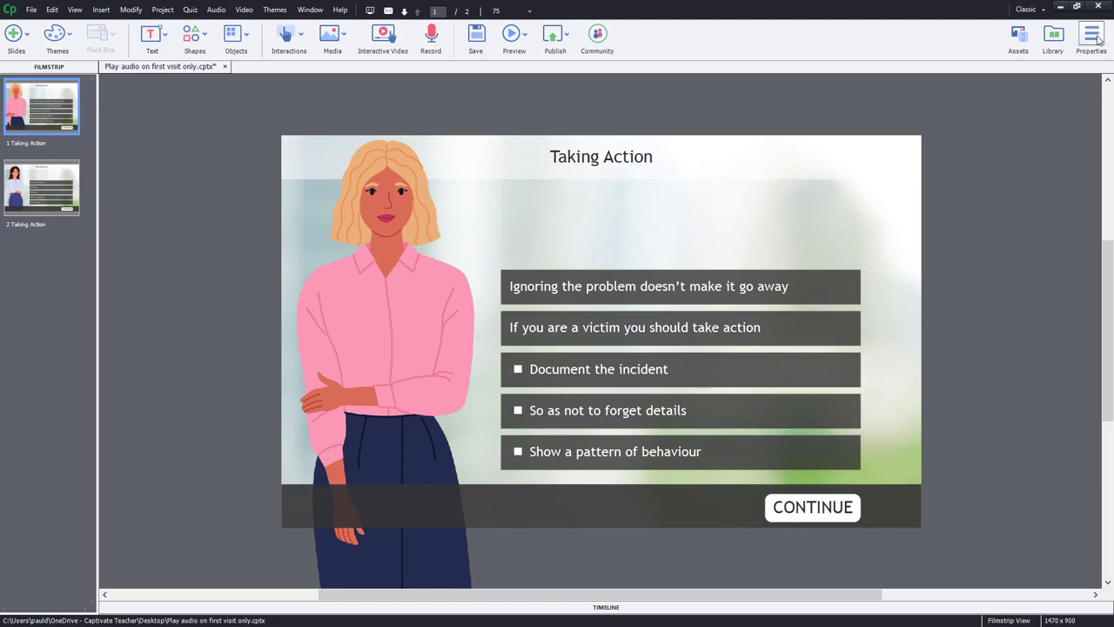
- Set slide 1's On Enter action to Execute Advanced Actions with script s01_audio
left_click(1091, 37)
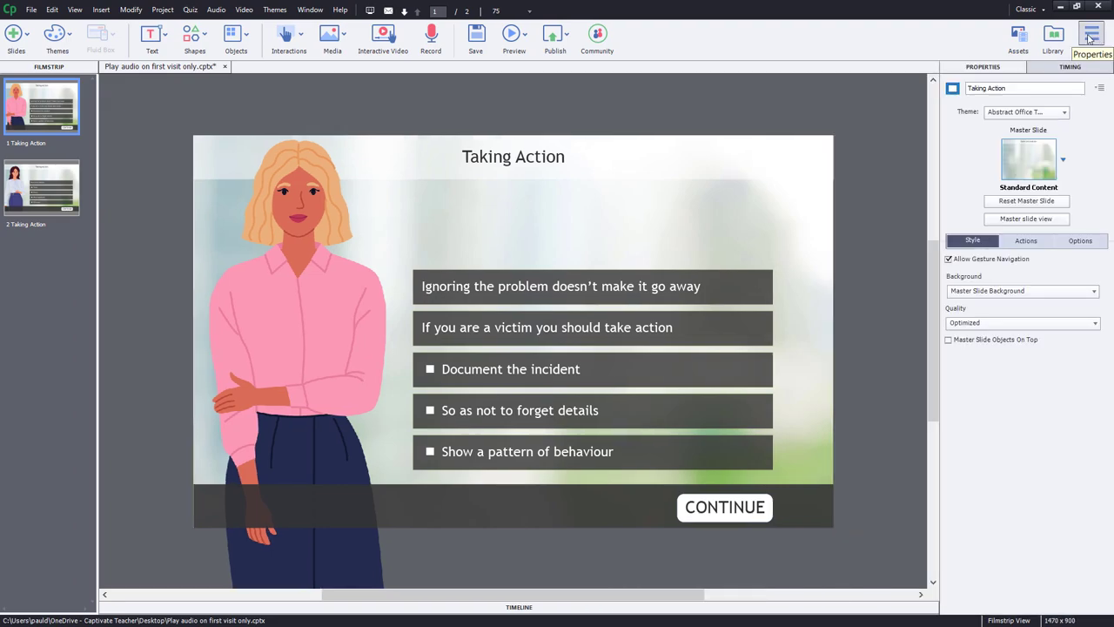
left_click(1027, 242)
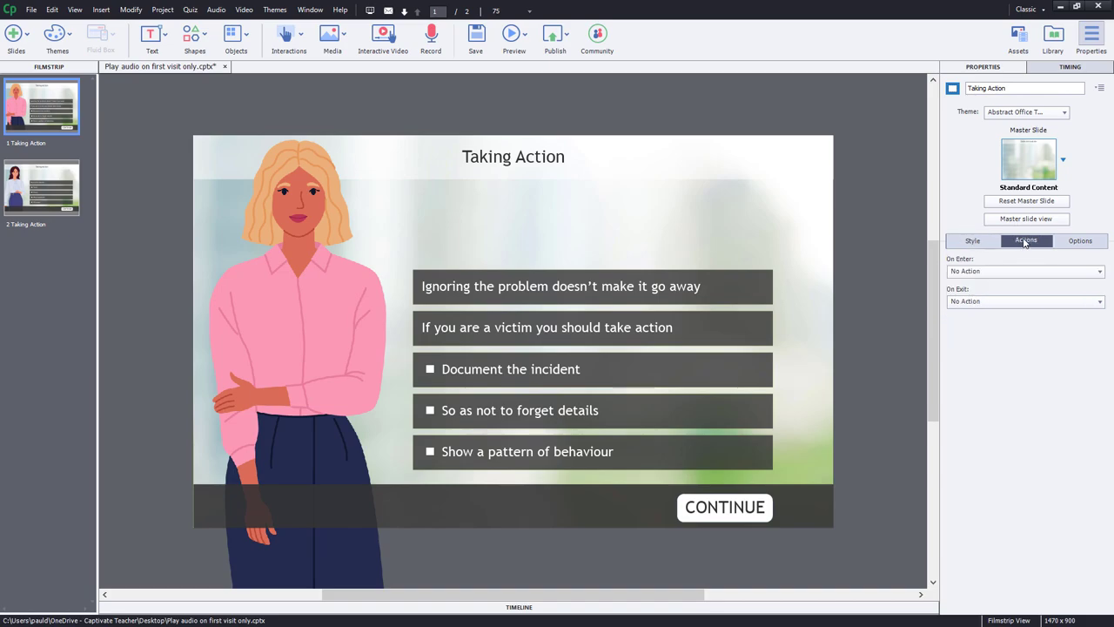
left_click(966, 272)
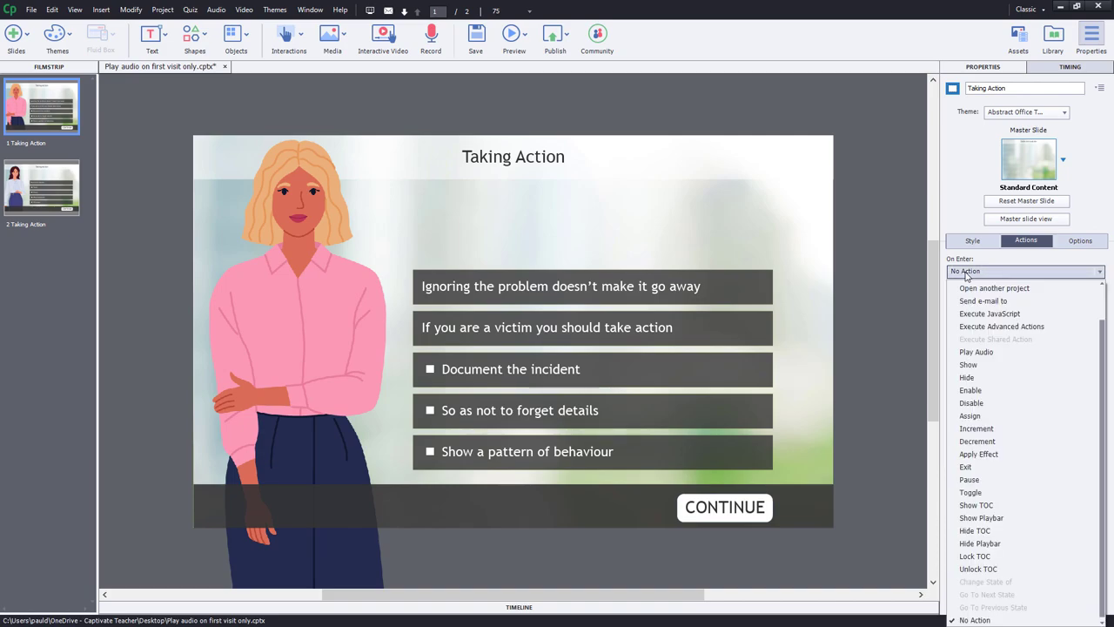
left_click(990, 326)
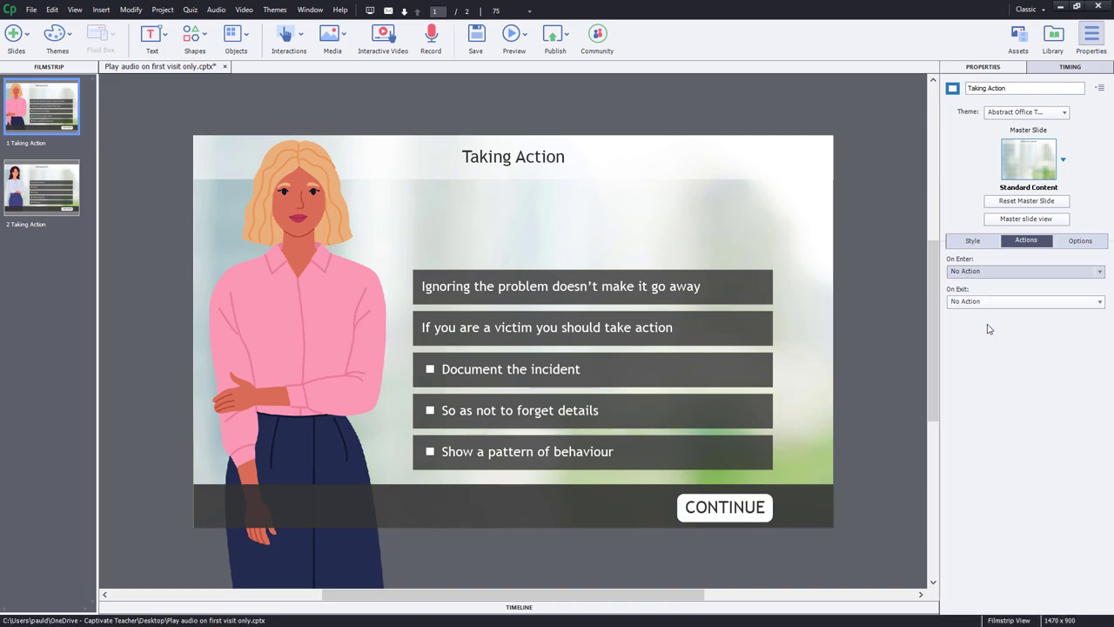
left_click(1039, 294)
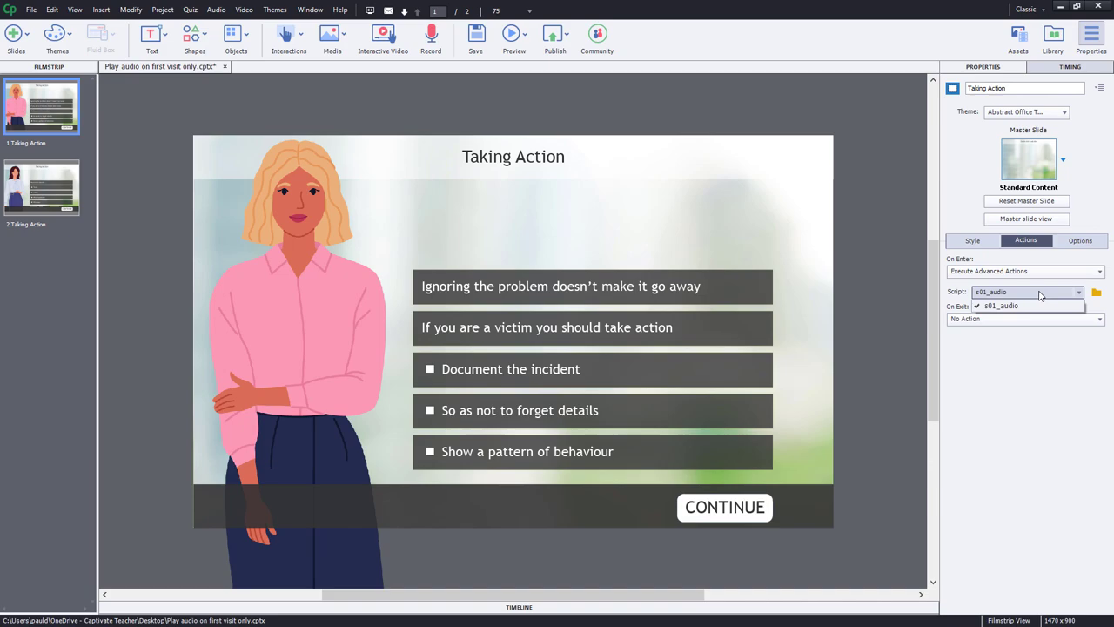
left_click(1039, 294)
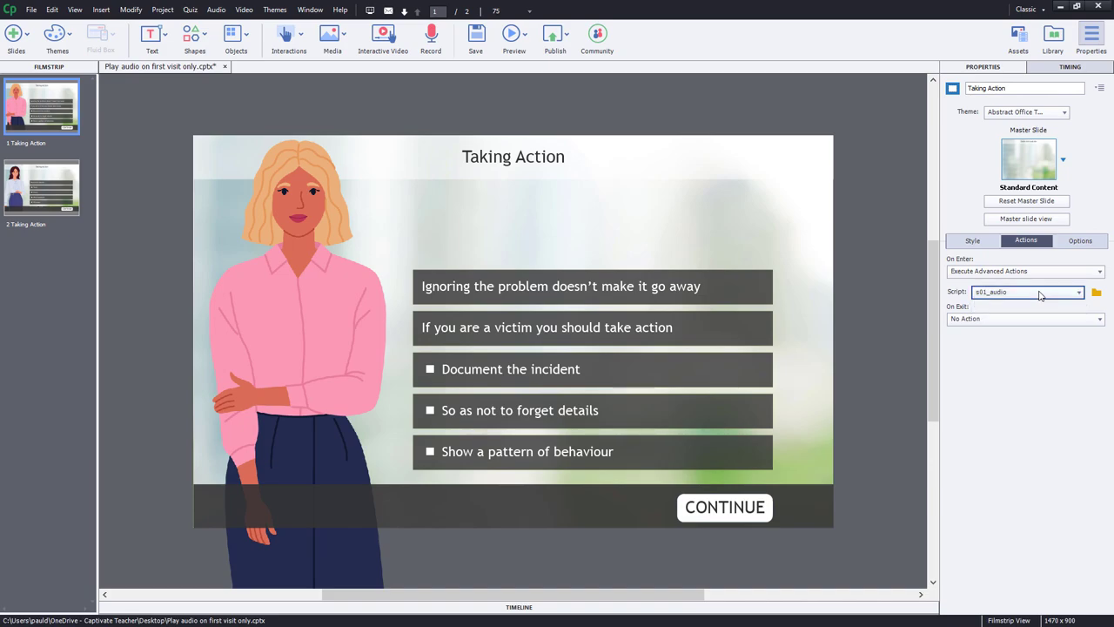
left_click(512, 34)
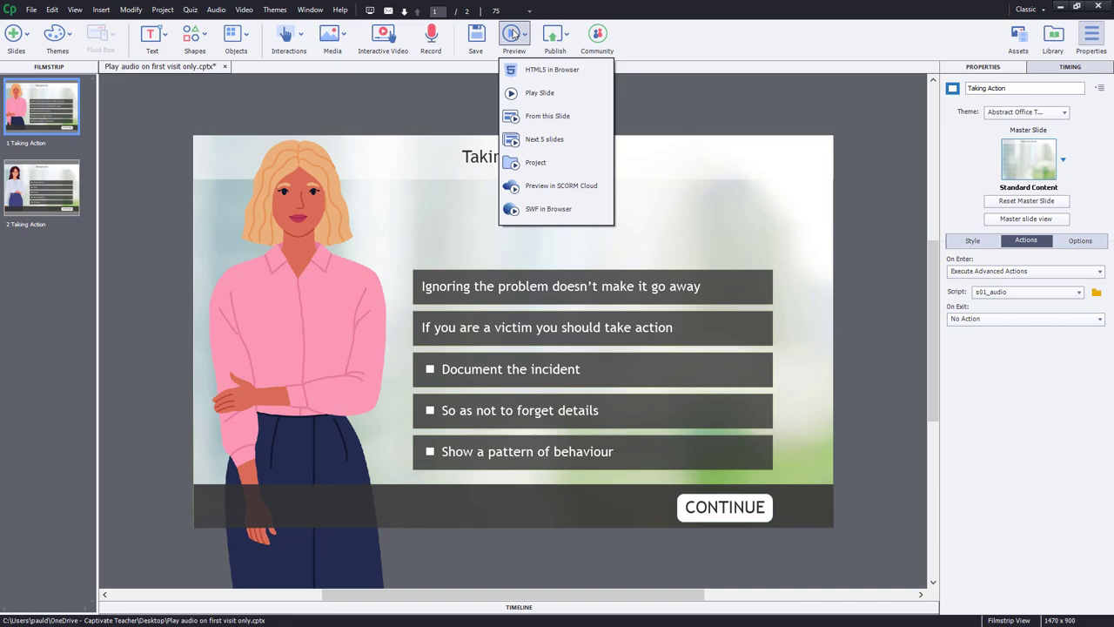
left_click(526, 69)
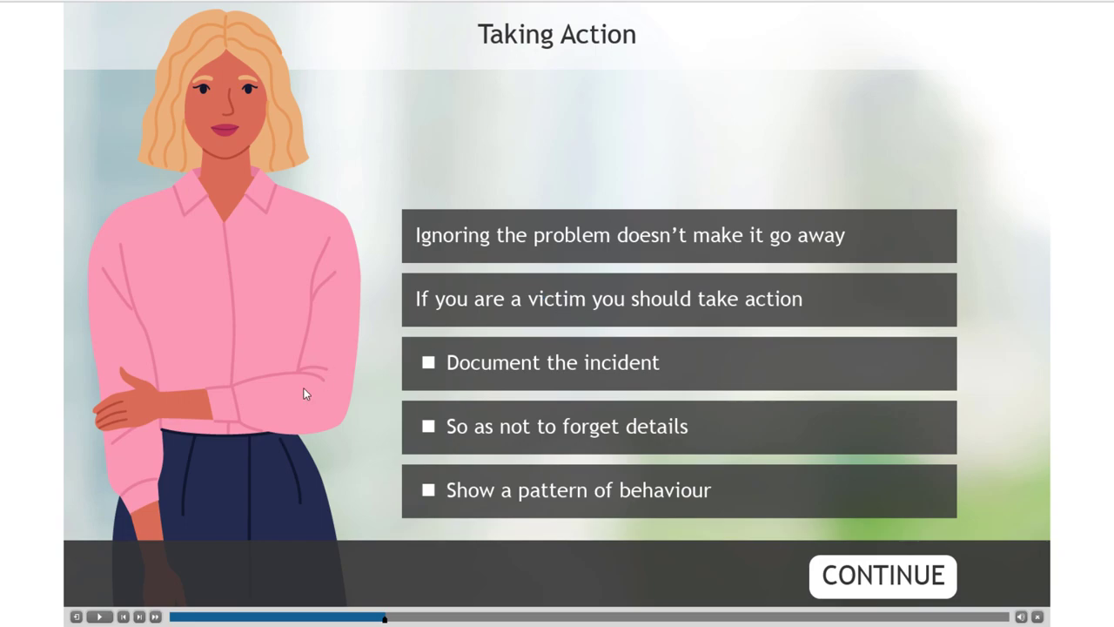
left_click(139, 617)
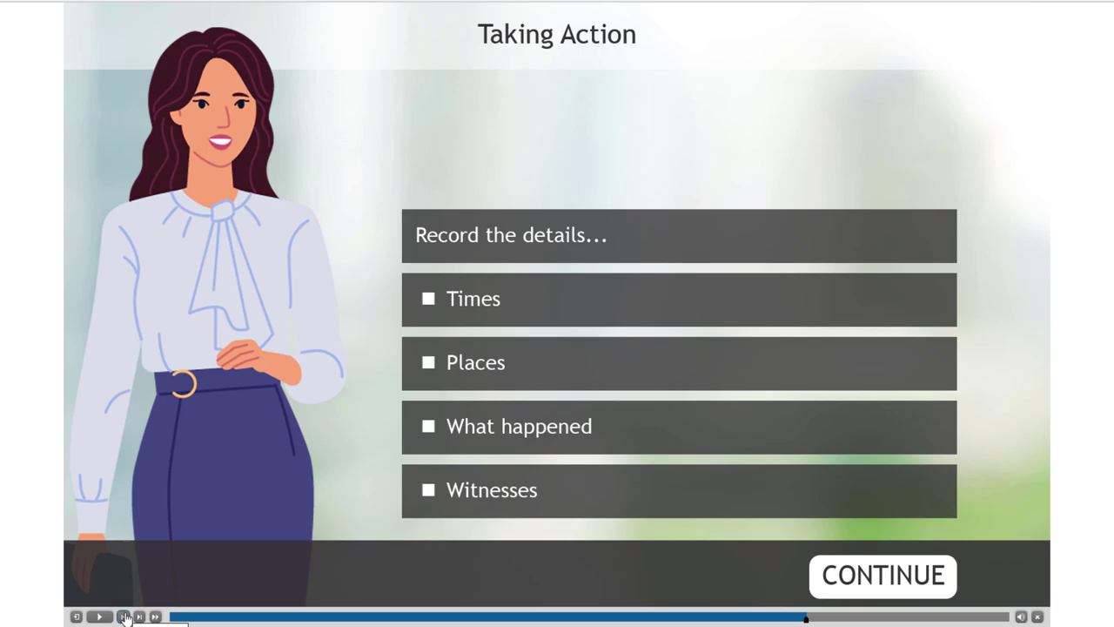
left_click(124, 616)
left_click(124, 617)
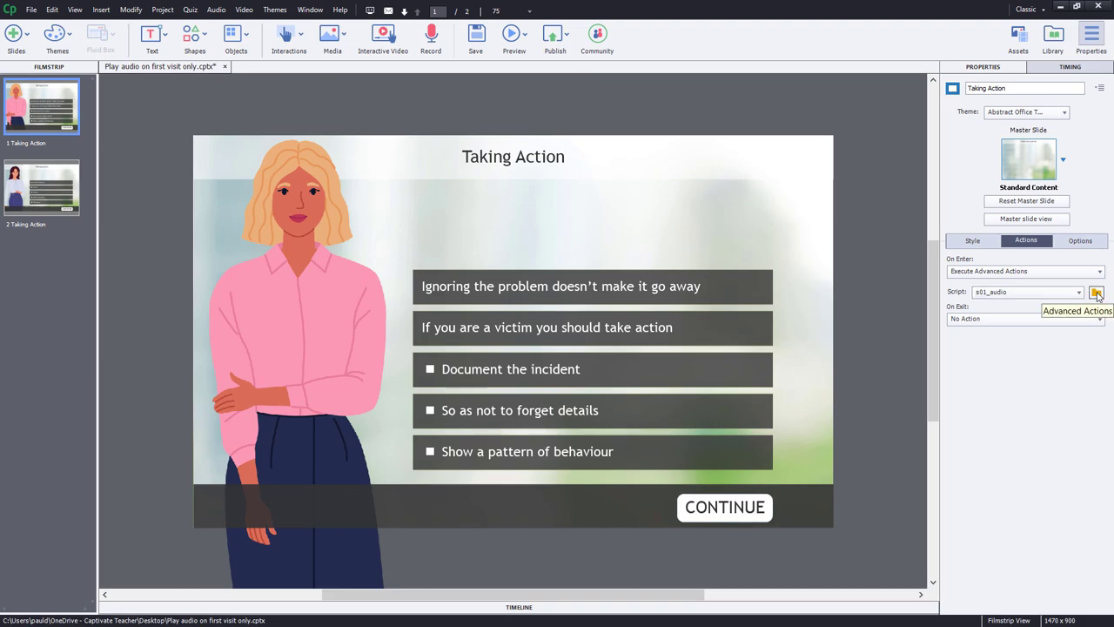
- Begin saving s01_audio as a shared action named PlayAudioFirstTime
left_click(1096, 294)
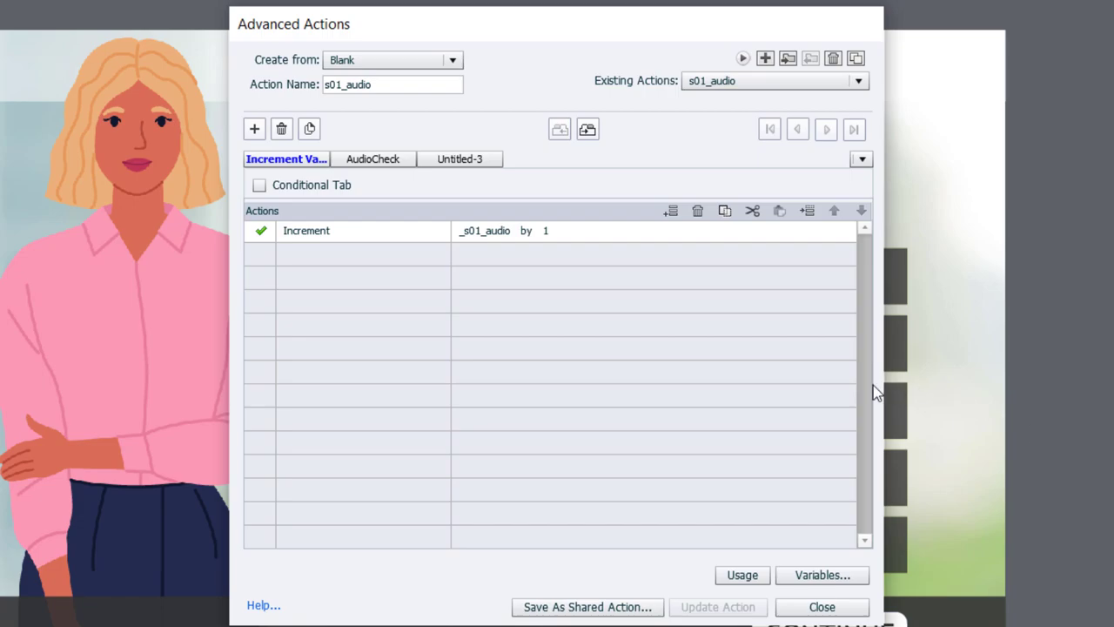
left_click(577, 607)
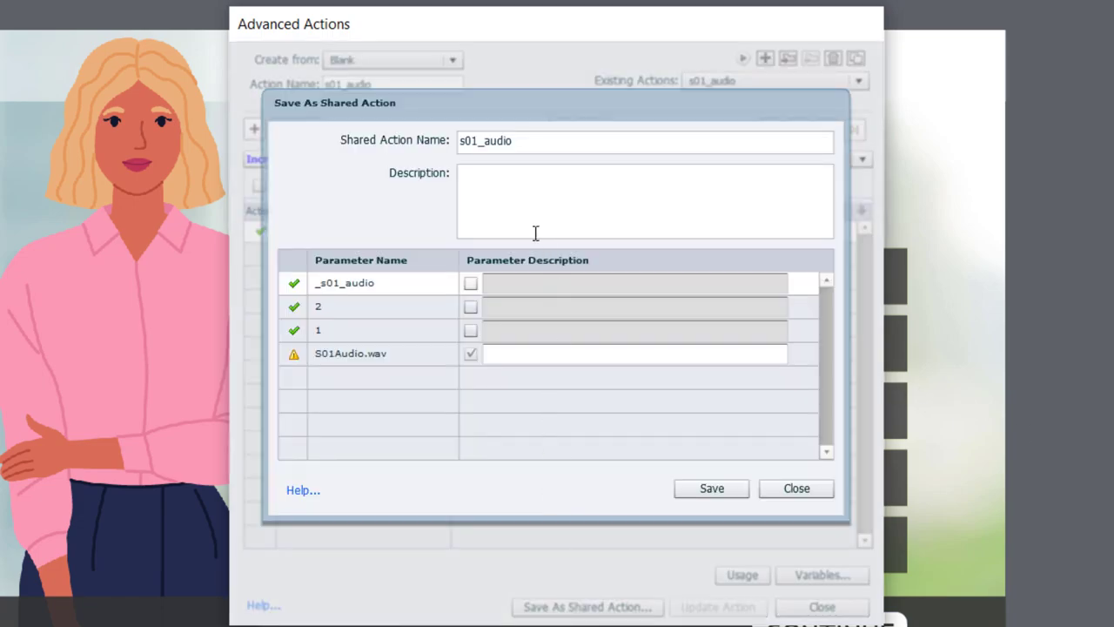
left_click_drag(522, 146, 420, 139)
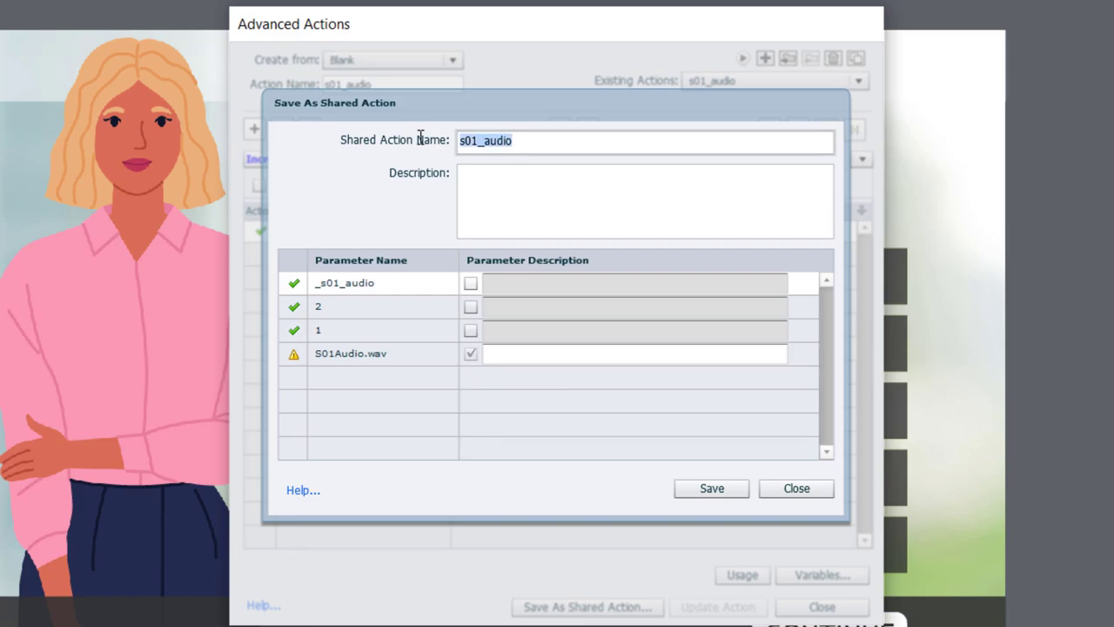
type("Play")
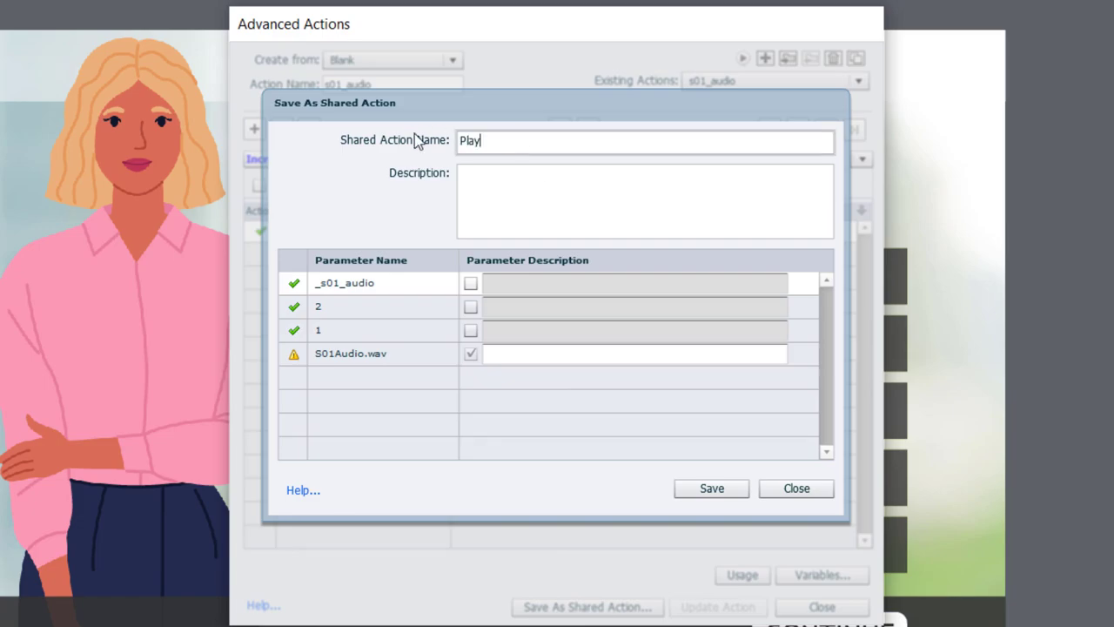
type("AudioFirstTime")
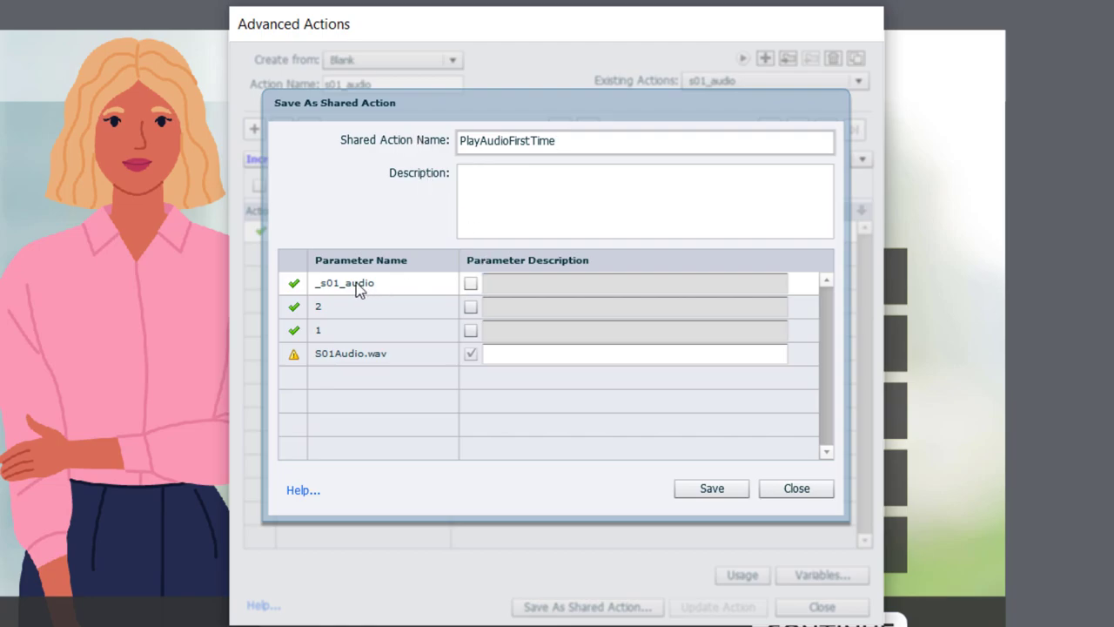
- Describe the parameters as VariableForAudioPlayed and ActualAudioFile, then save the shared action
left_click(472, 284)
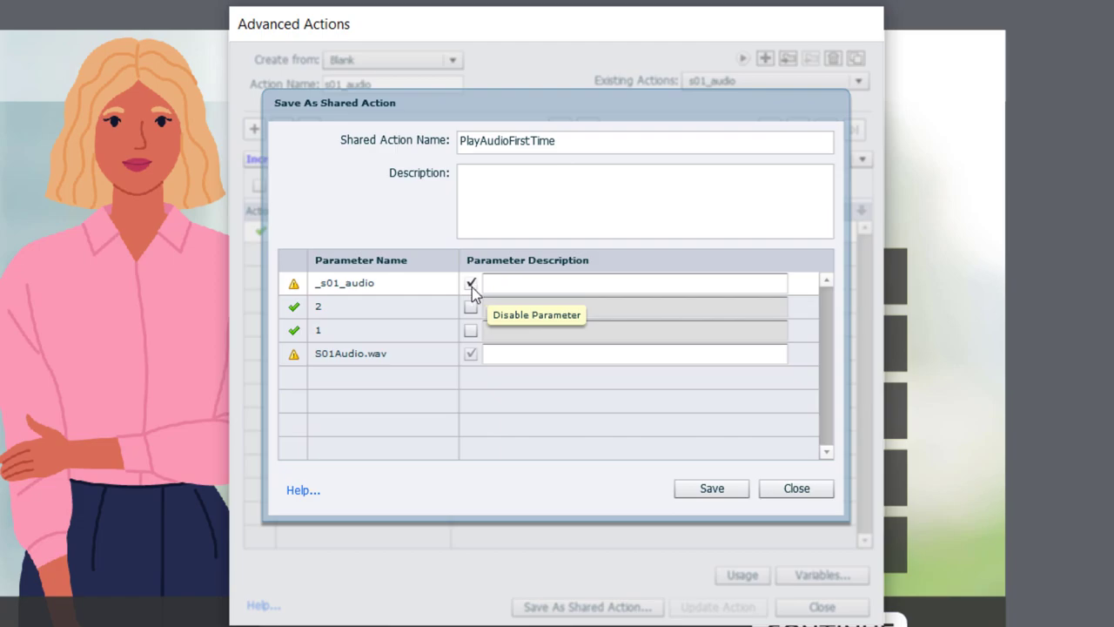
left_click(509, 284)
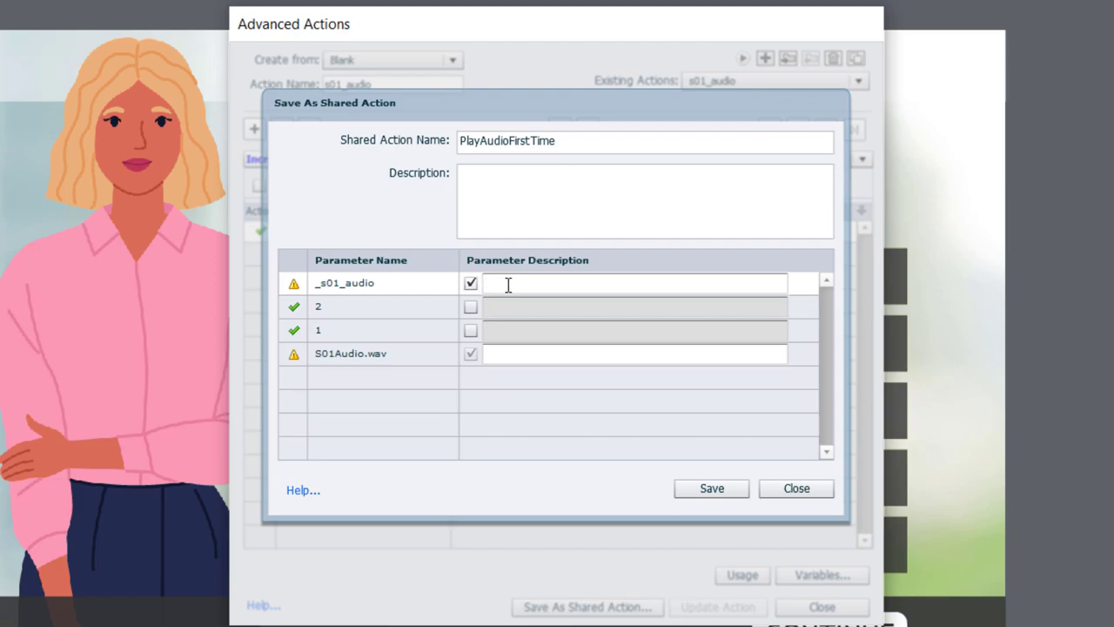
type("VariableForAudioPlayed")
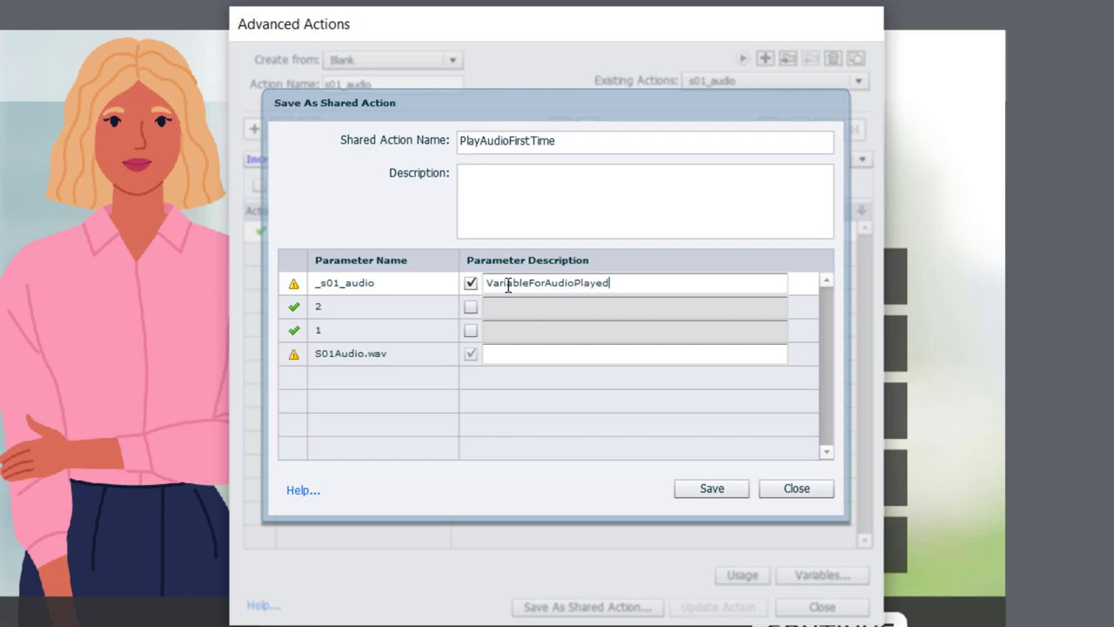
left_click(505, 353)
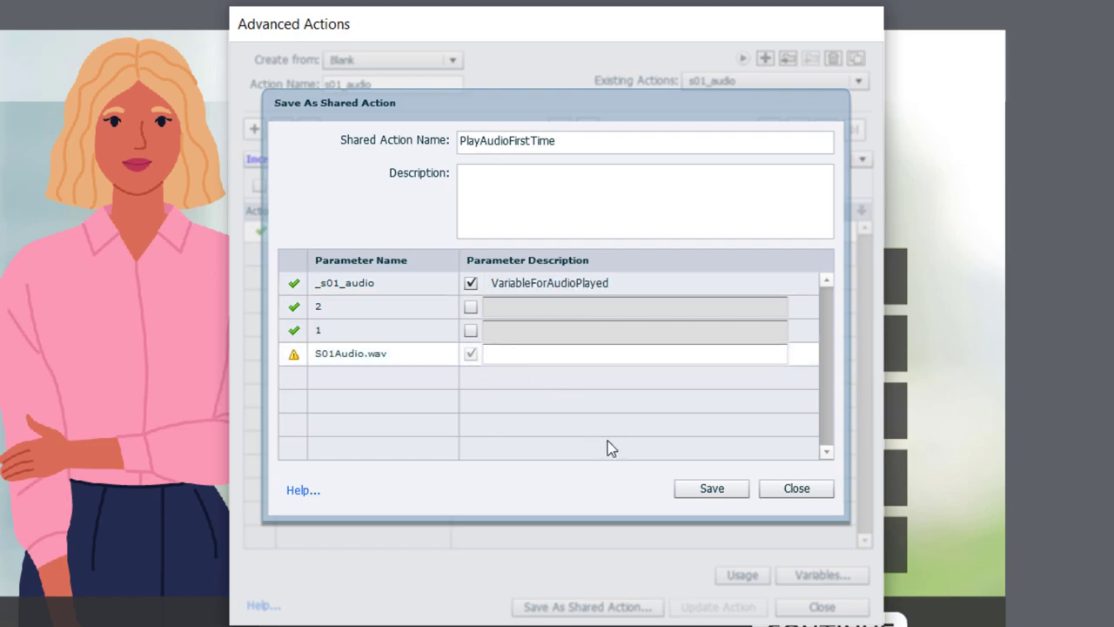
type("ActualAudioFile")
left_click(709, 488)
left_click(637, 363)
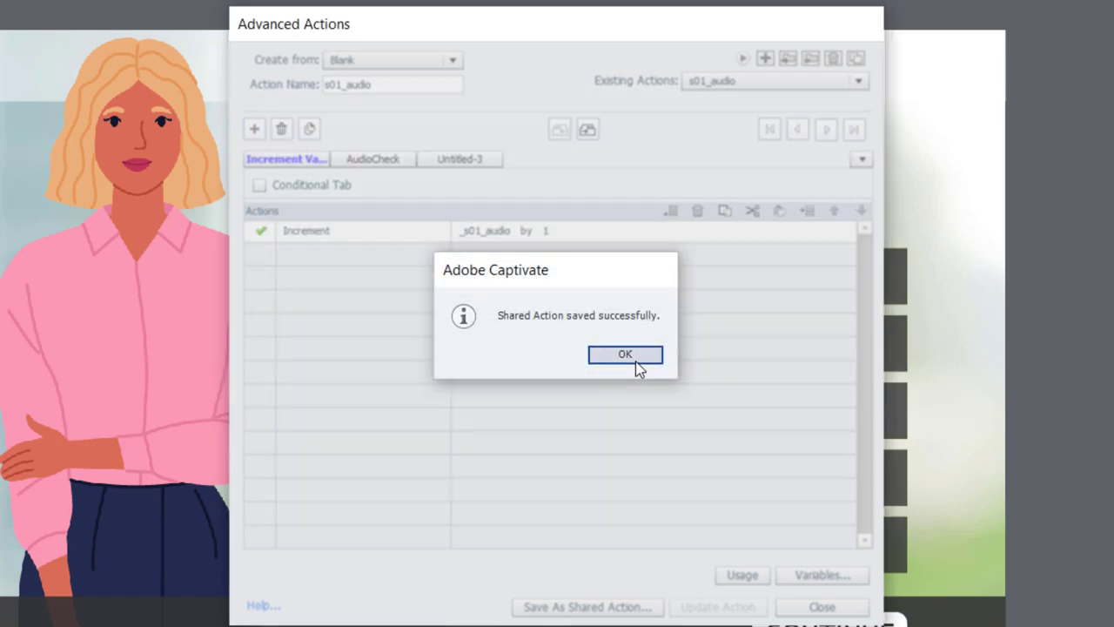
- Set slide 2's On Enter action to Execute Shared Action
left_click(834, 607)
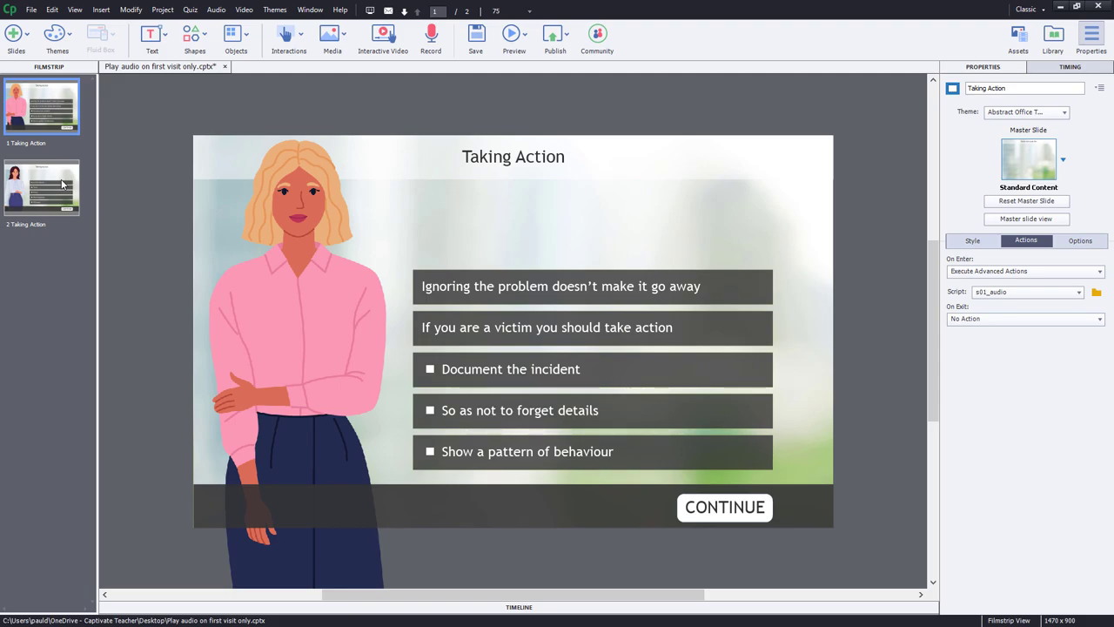
left_click(62, 184)
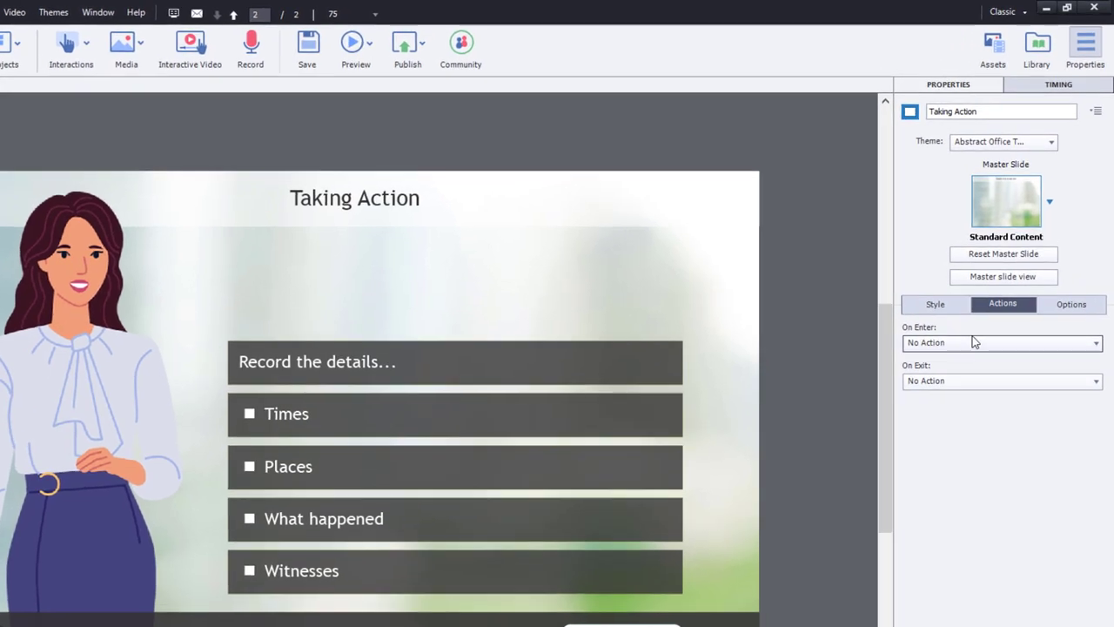
left_click(1003, 271)
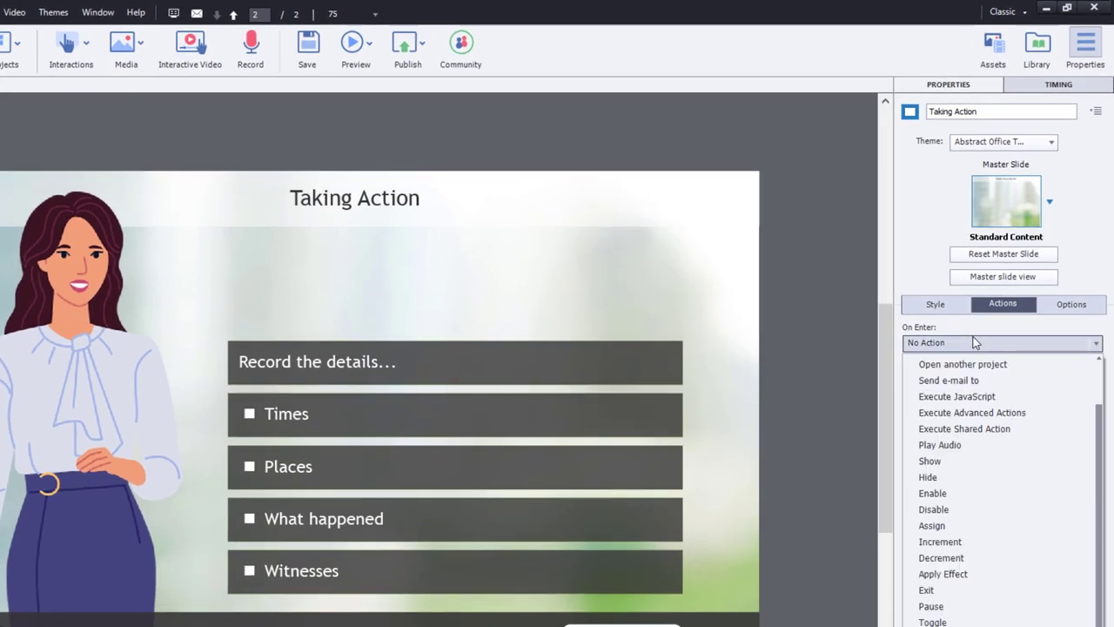
left_click(976, 428)
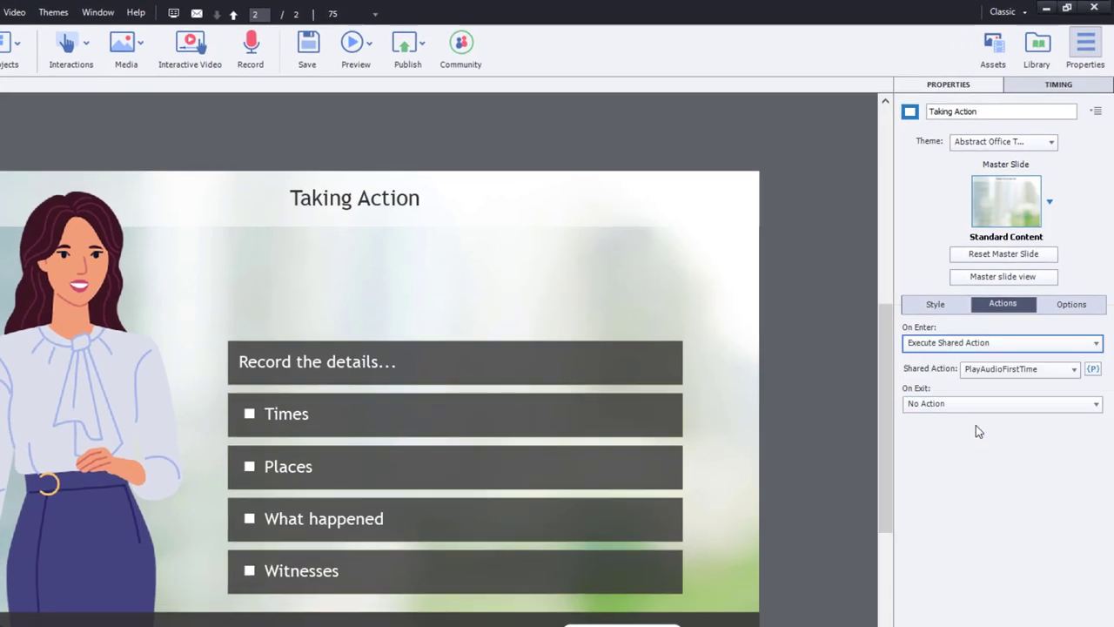
- Give PlayAudioFirstTime the parameters _s02_audio and an imported S02Audio.wav, then save
left_click(1093, 370)
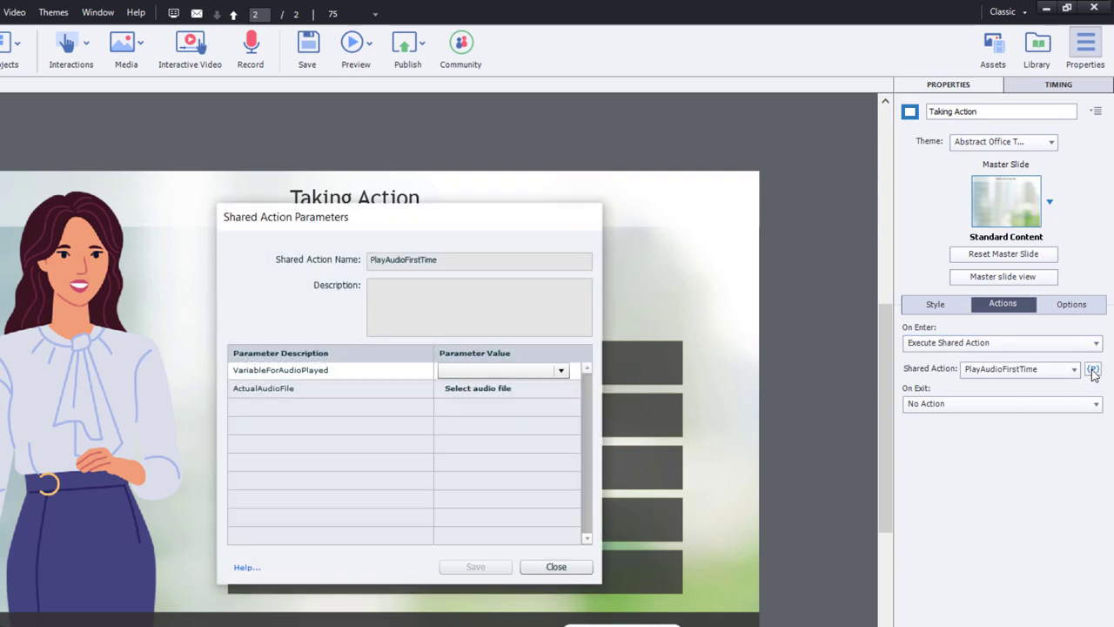
left_click(498, 373)
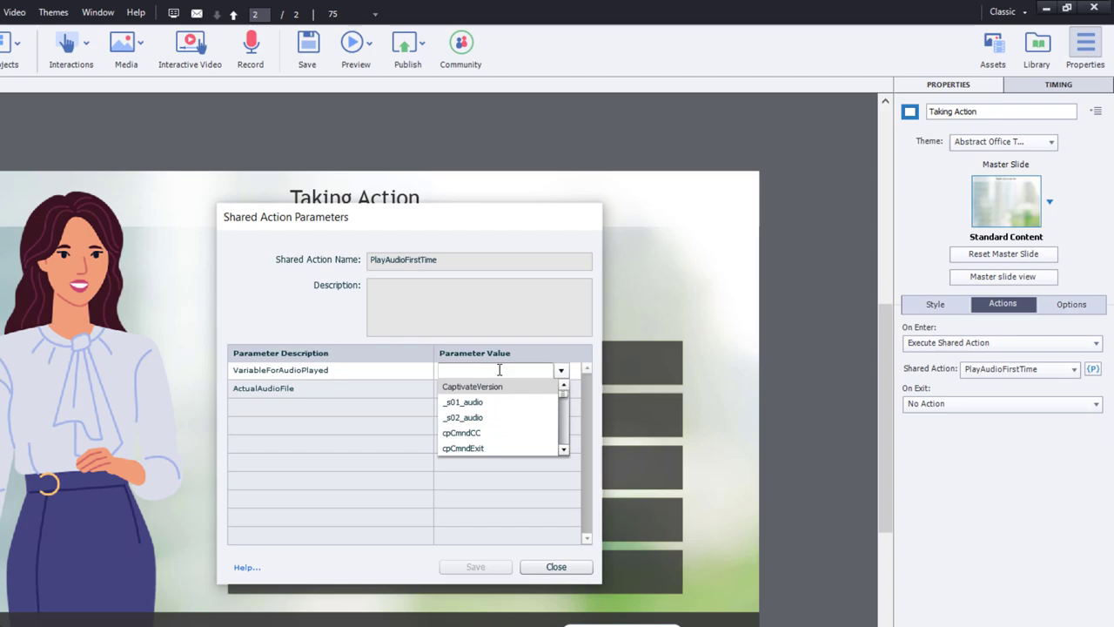
left_click(504, 415)
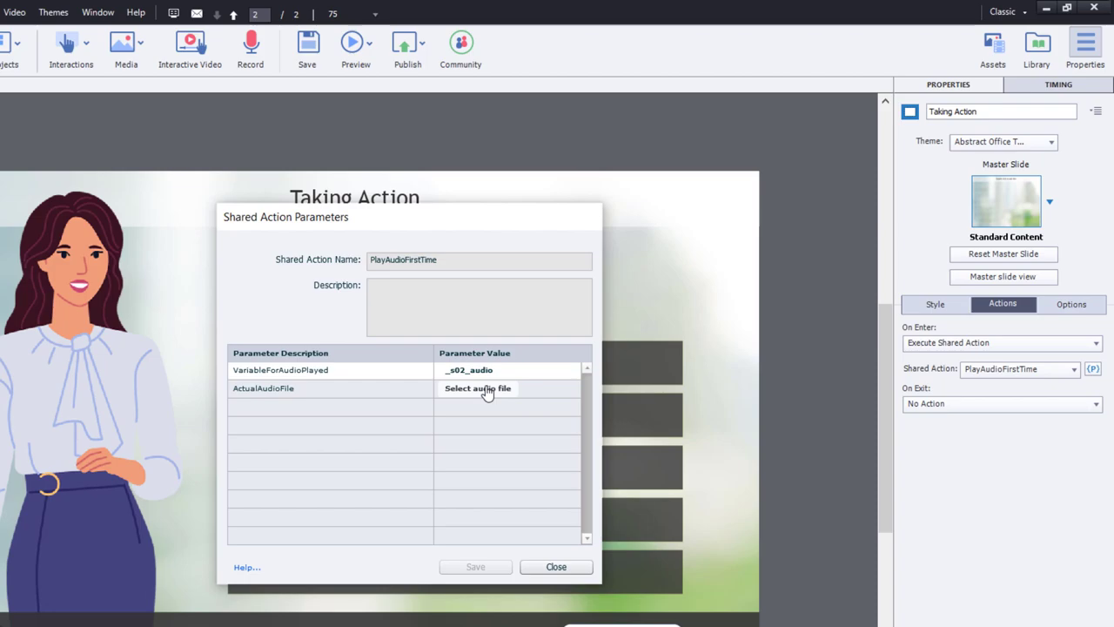
left_click(487, 390)
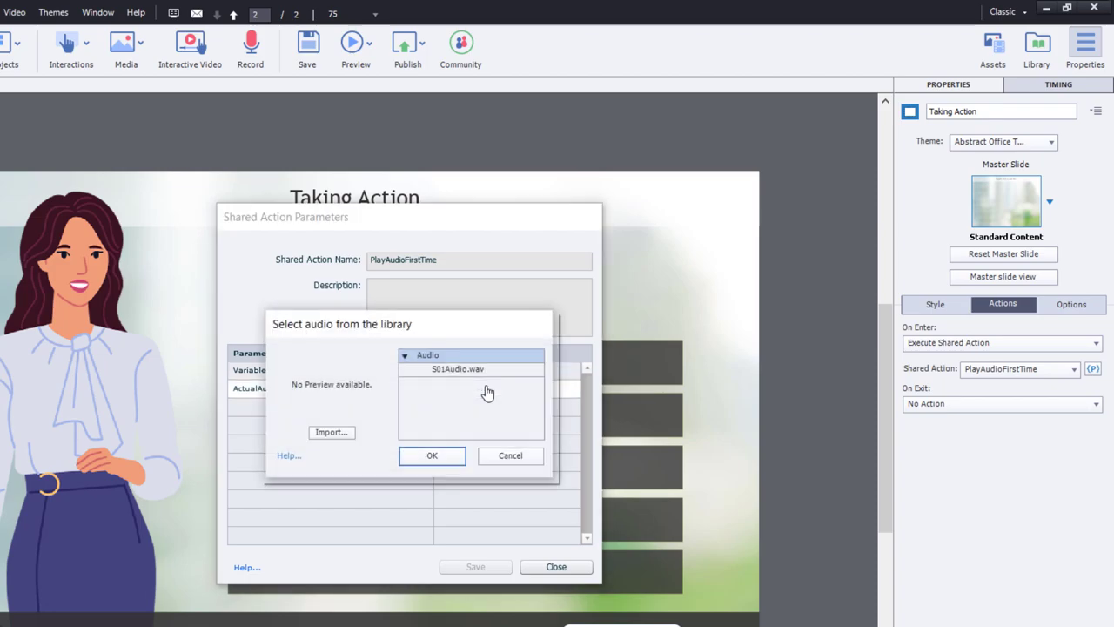
left_click(331, 432)
left_click(490, 449)
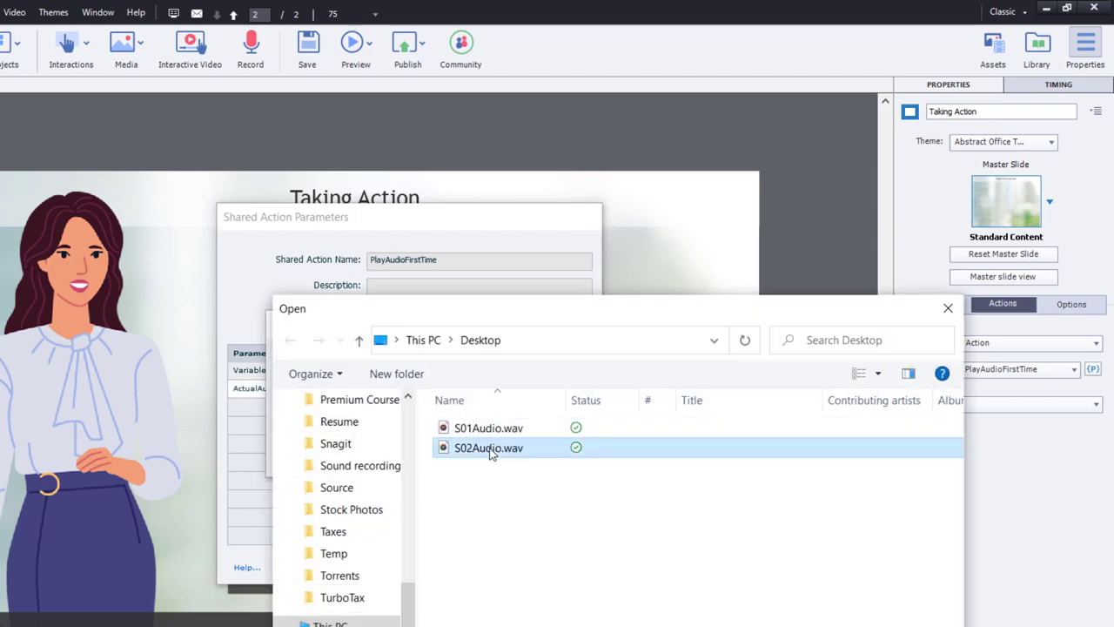
key("Return")
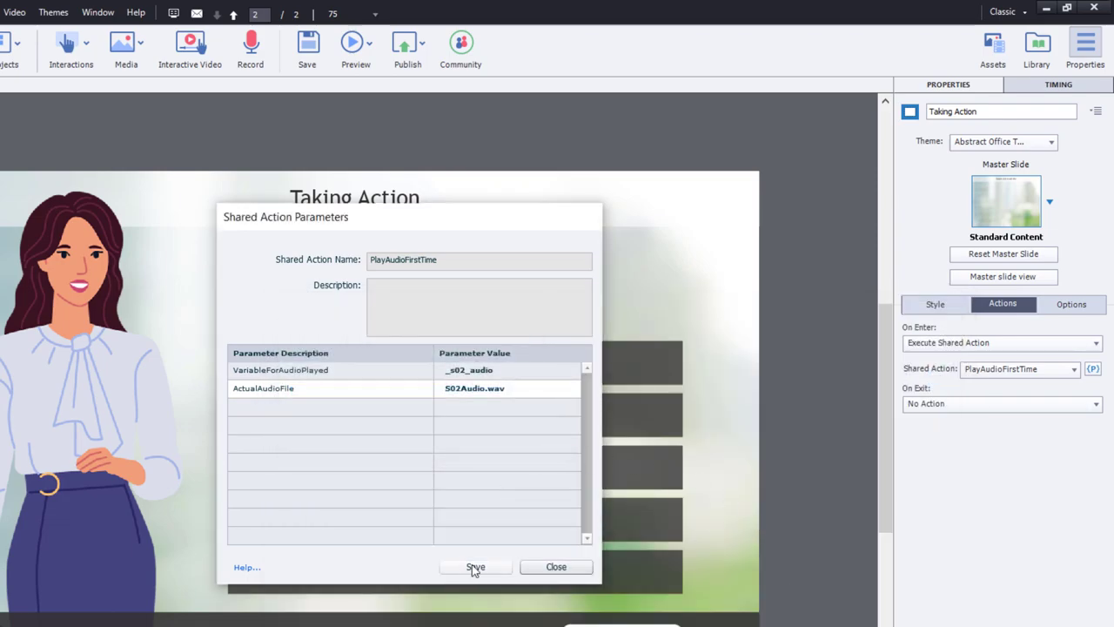
left_click(475, 568)
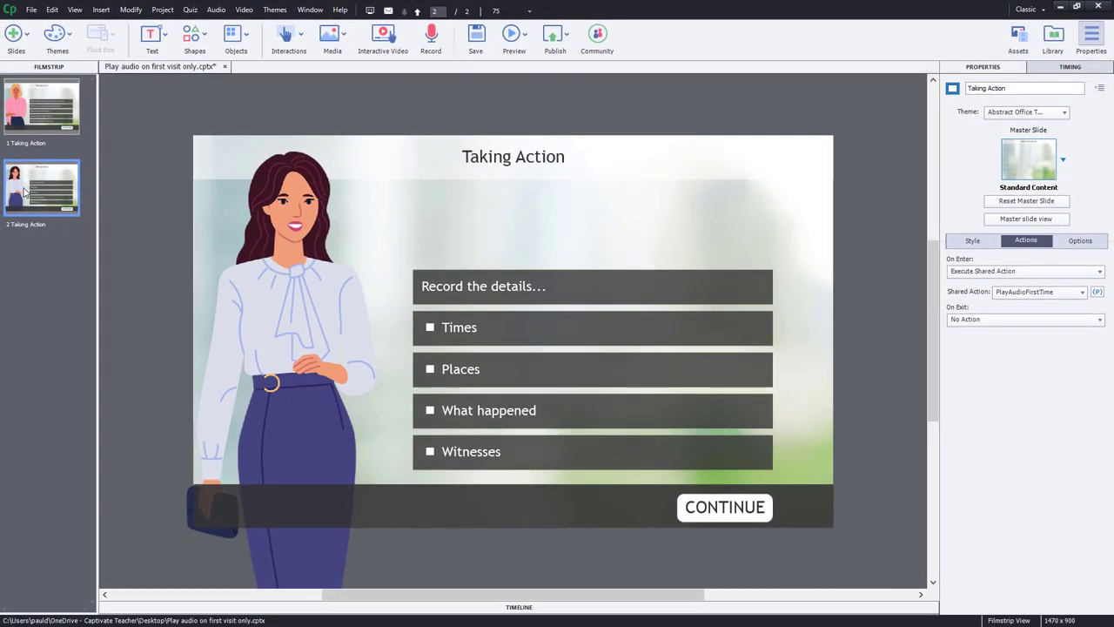
- Add a blank slide after slide 2 and preview the project through to it
left_click(20, 36)
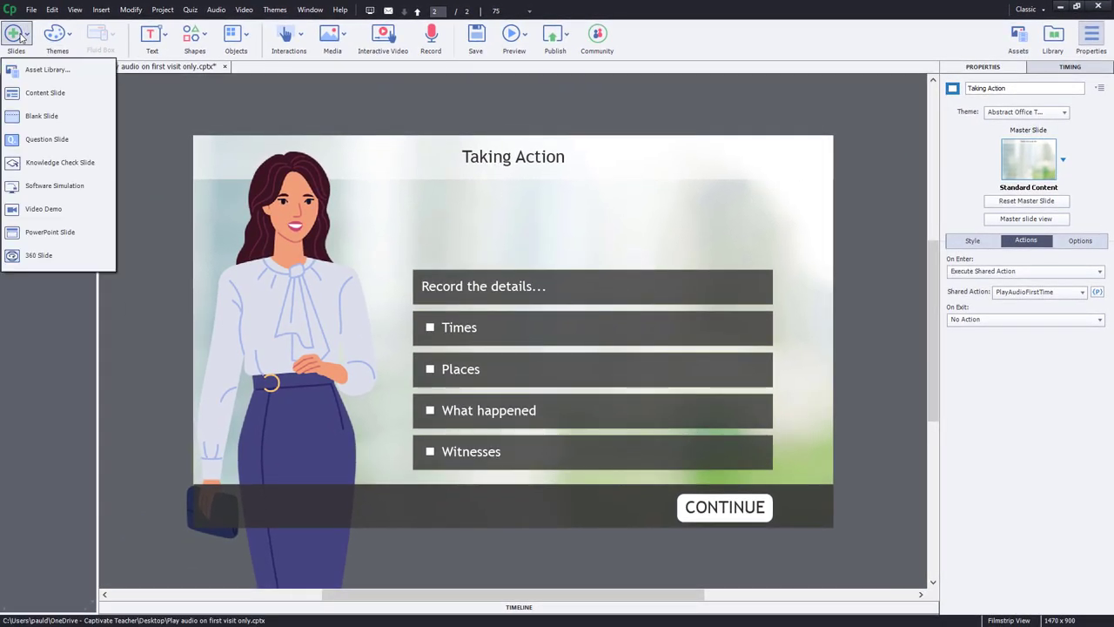
left_click(26, 116)
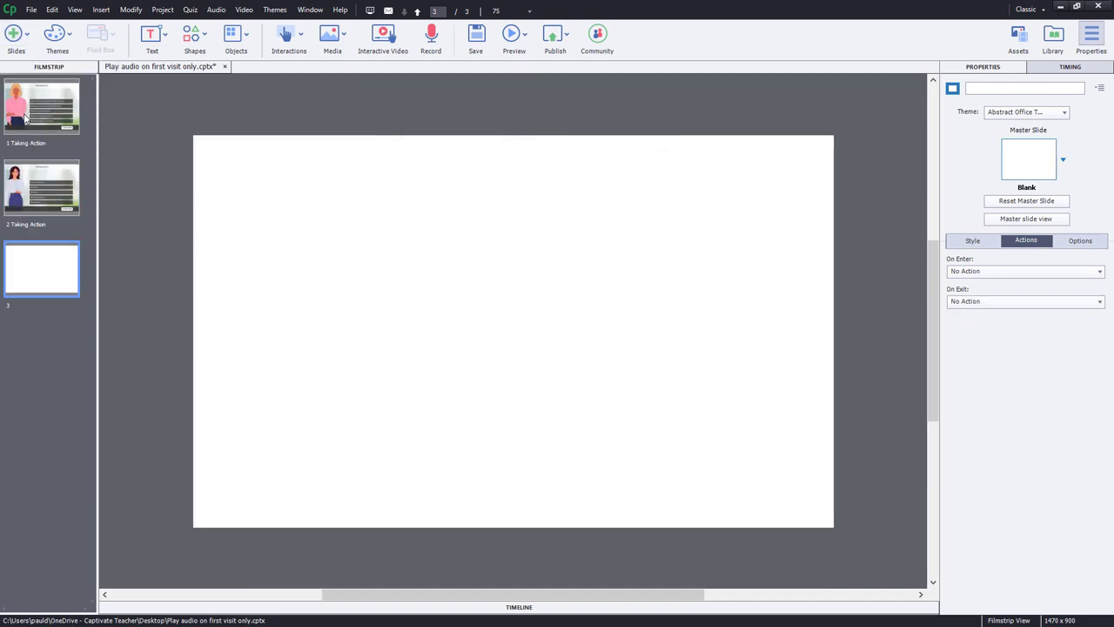
left_click(523, 35)
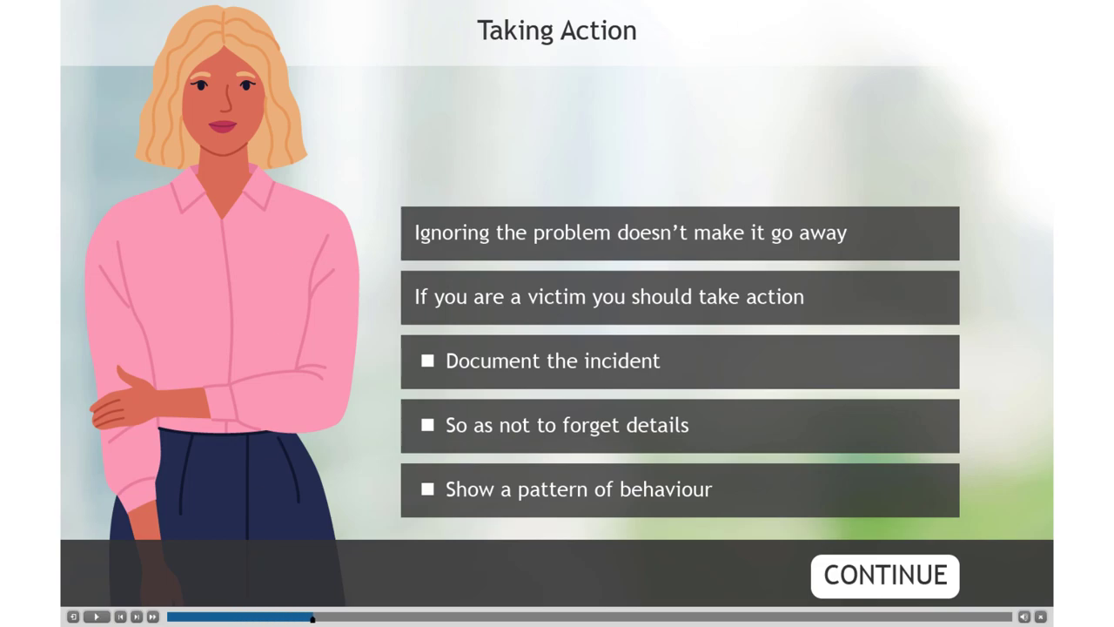
left_click(135, 617)
left_click(136, 617)
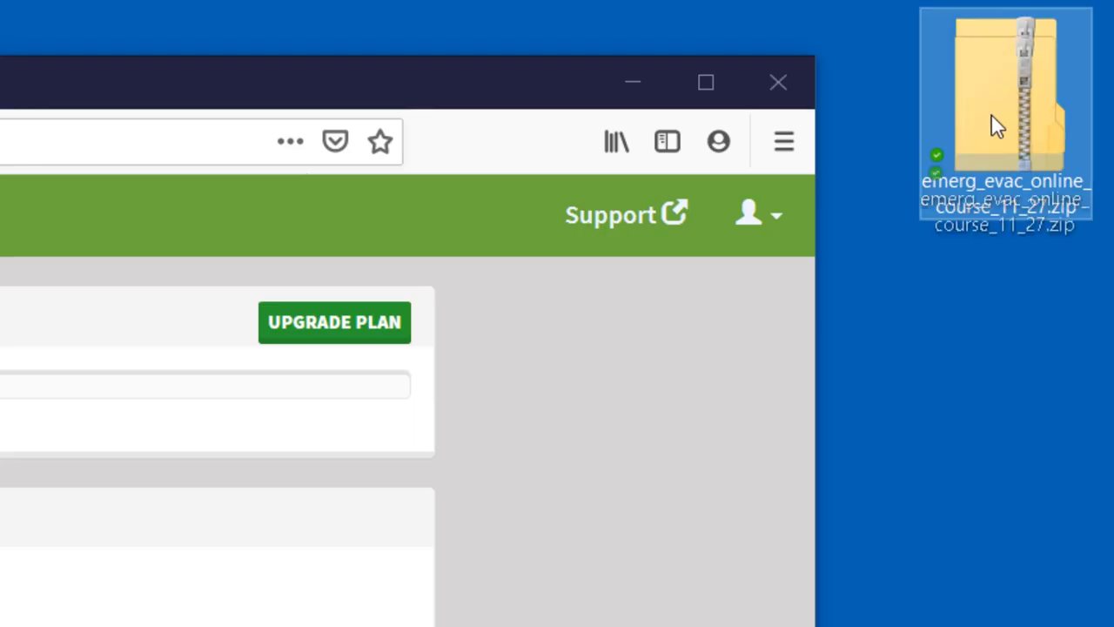
- Upload the course zip with a release-candidate message and comment that the text-to-speech voice is hard to understand
left_click_drag(991, 114, 533, 446)
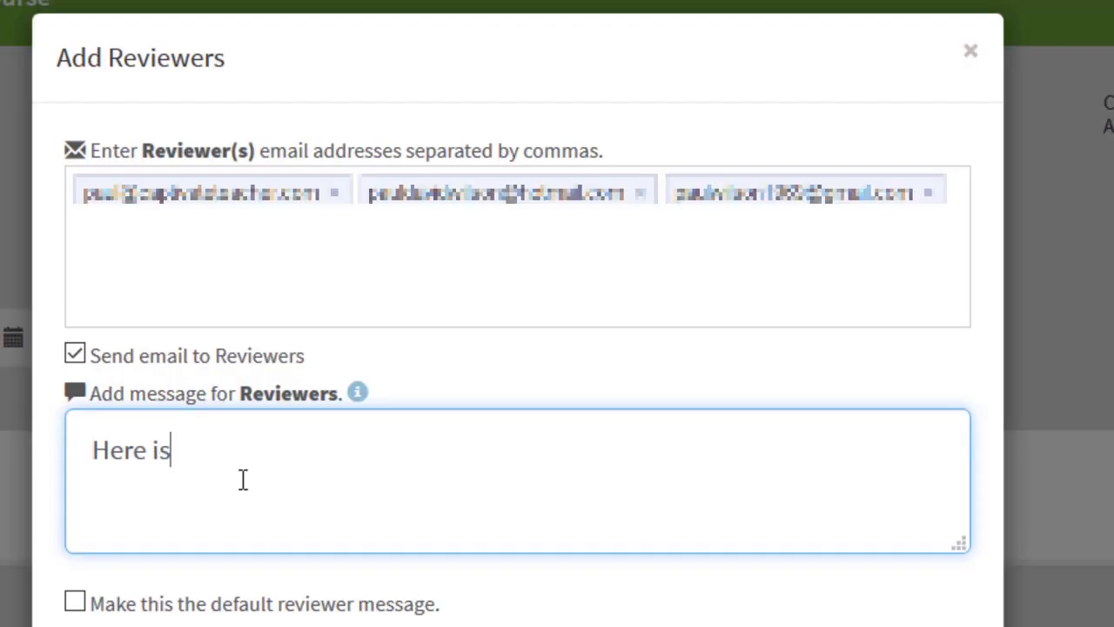
type("my release candidate for the eLearni")
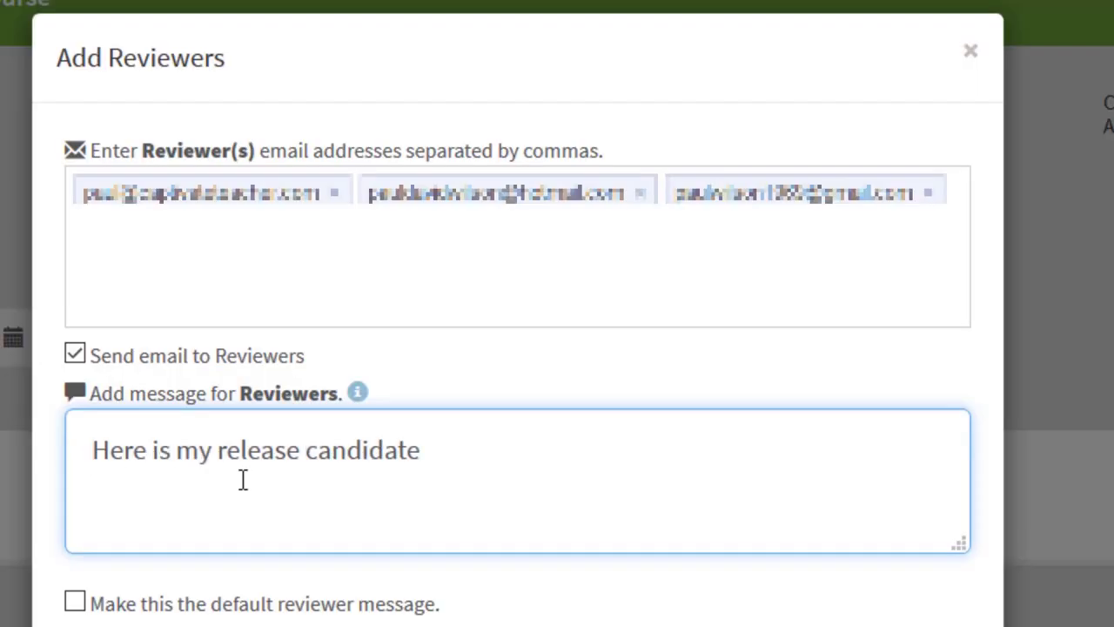
type("ng course, please review and provide your feedback.")
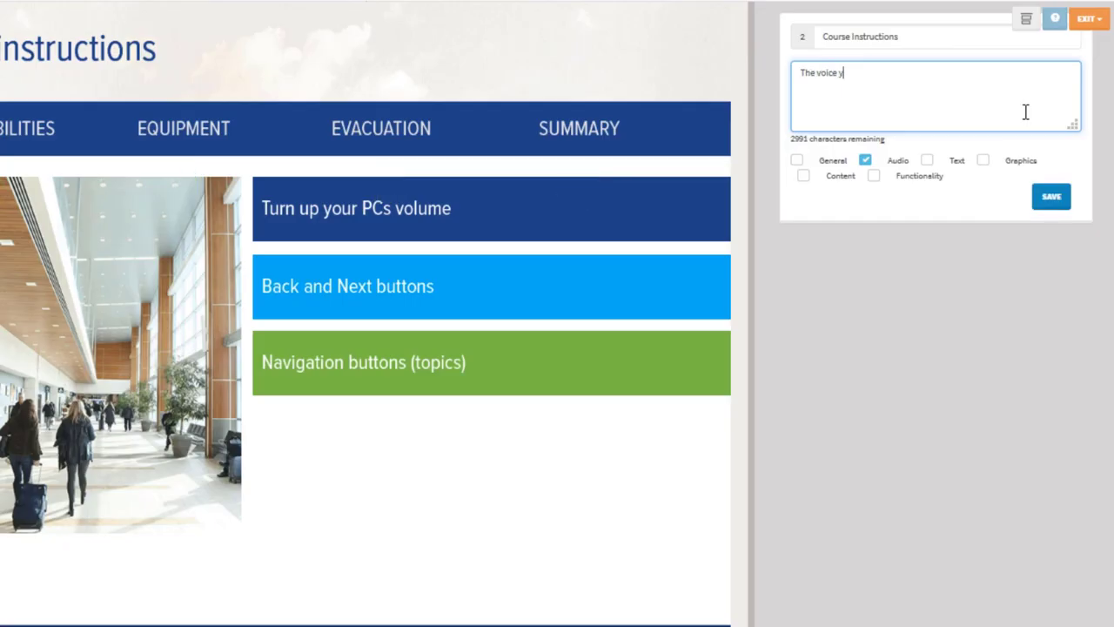
type("ou selected for the text to speech is difficult to understand.")
left_click(1049, 204)
- Add a Text-tagged comment: 'Font used is too narrow and would prefer something easier to read.'
left_click(919, 166)
left_click(826, 88)
type("Font u")
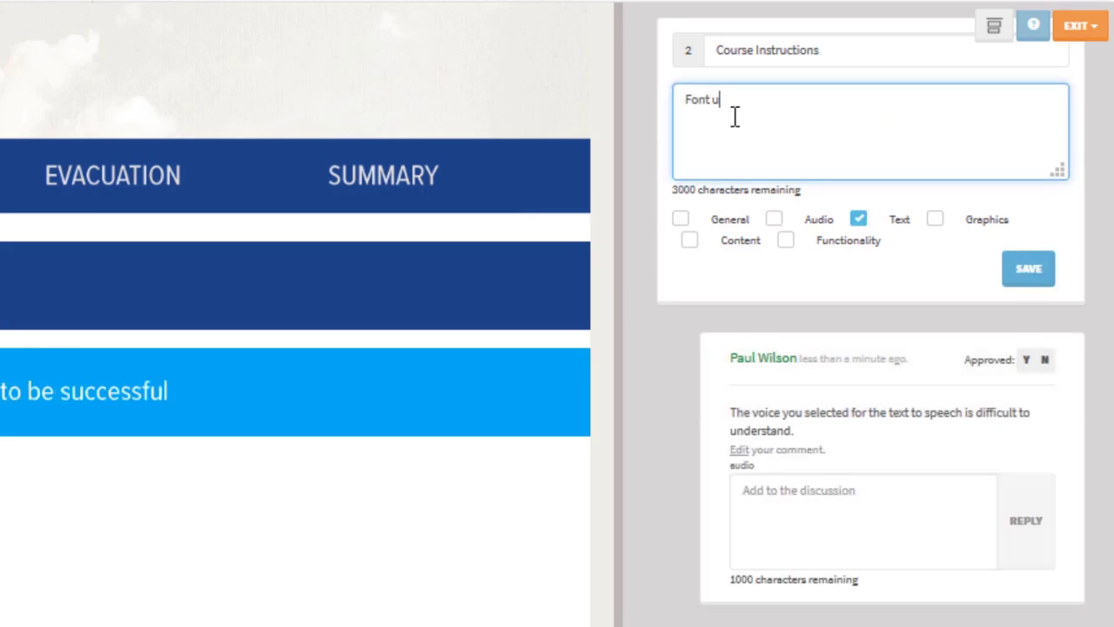
type("sed is too narrow and would prefer something easier to read.")
left_click(1028, 269)
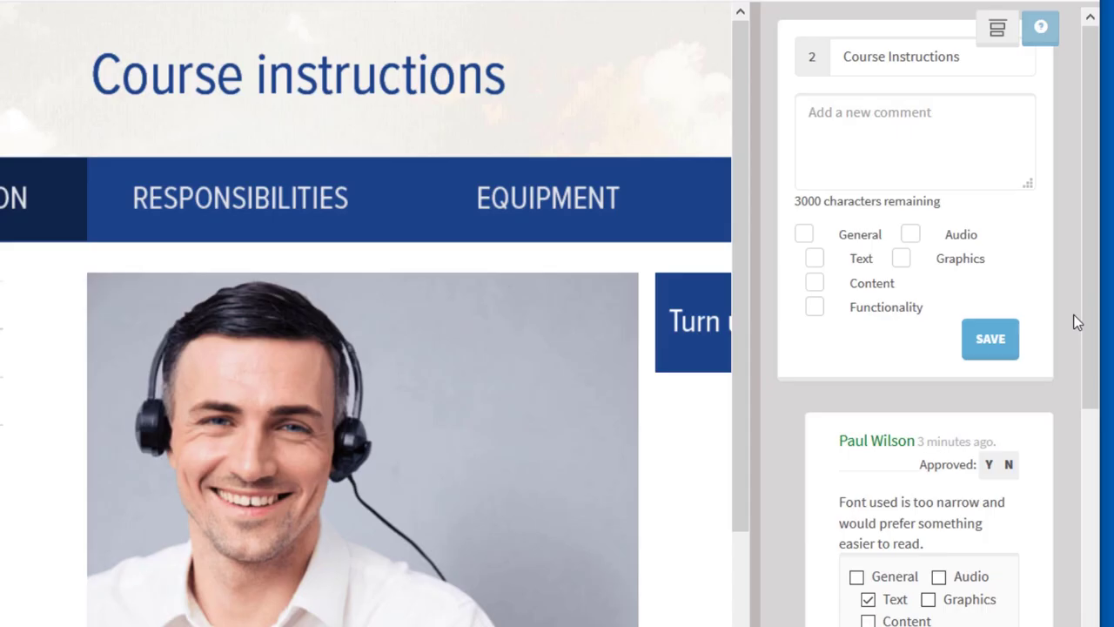
scroll(1077, 322, "down", 5)
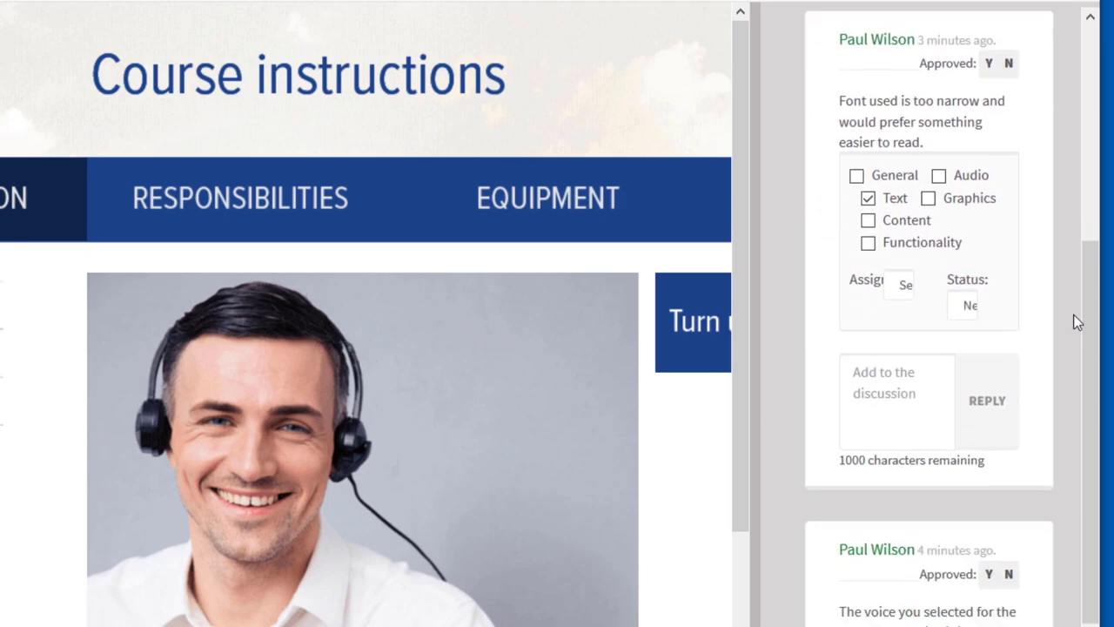